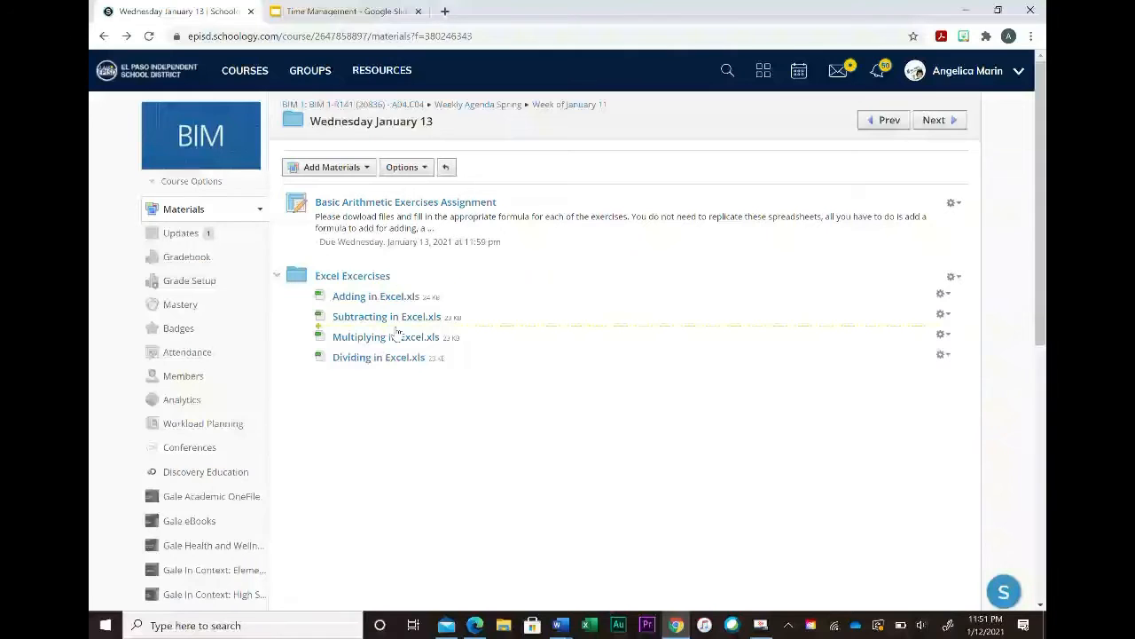
Step: Open the Subtracting in Excel.xls file from the Excel Exercises materials in Excel and enable editing
click(406, 321)
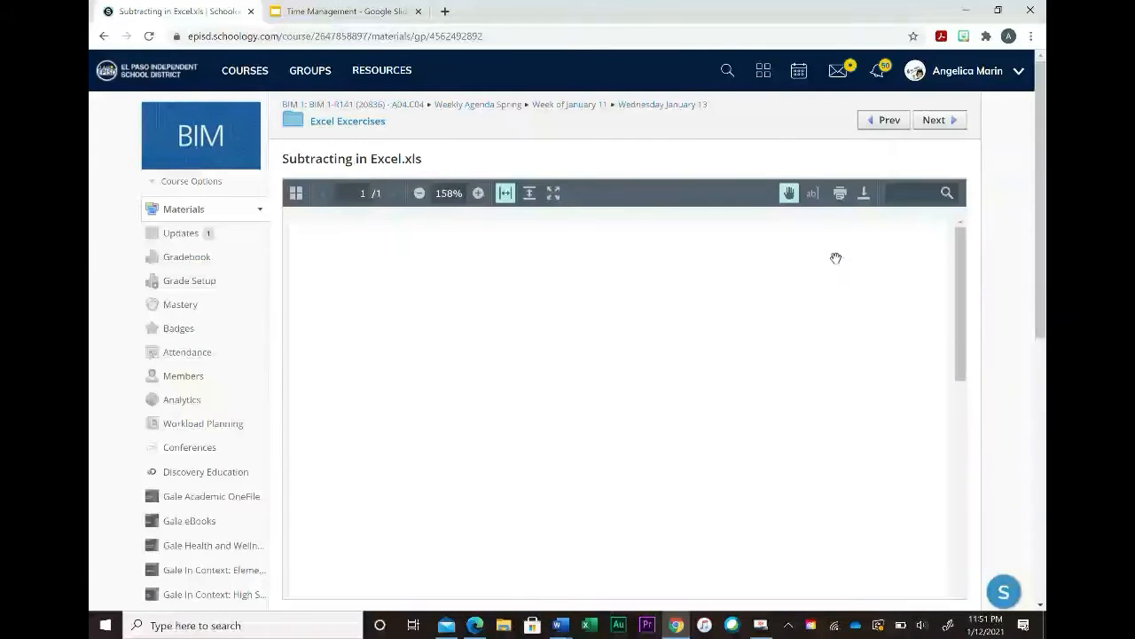
click(866, 193)
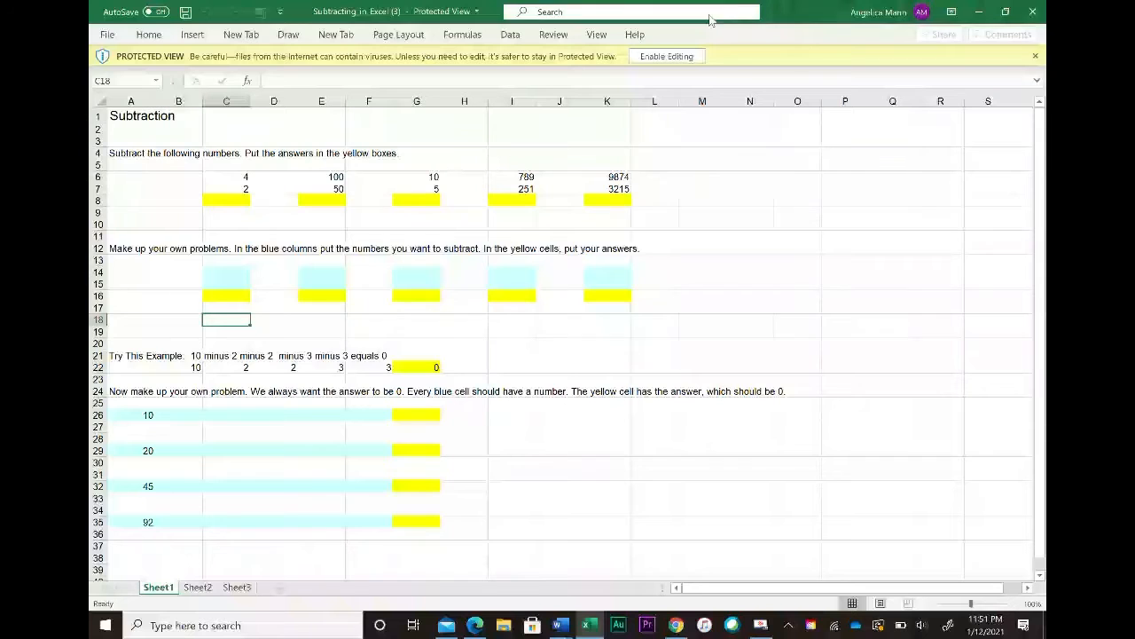
click(670, 56)
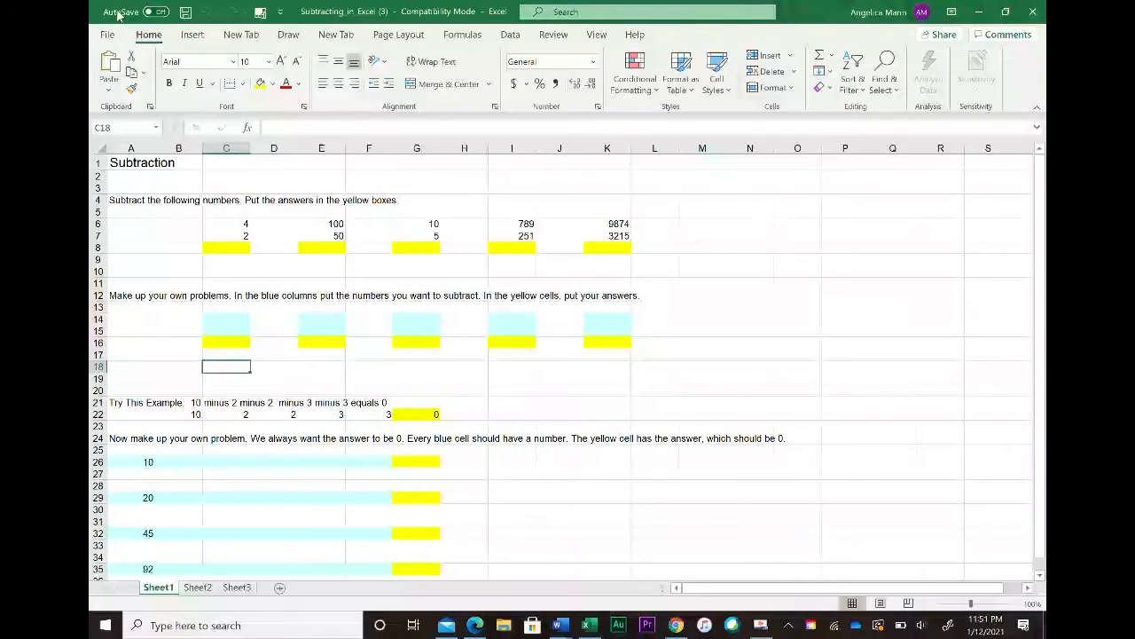
Step: Save the workbook to the Documents folder as Subtracting in Excel
click(107, 36)
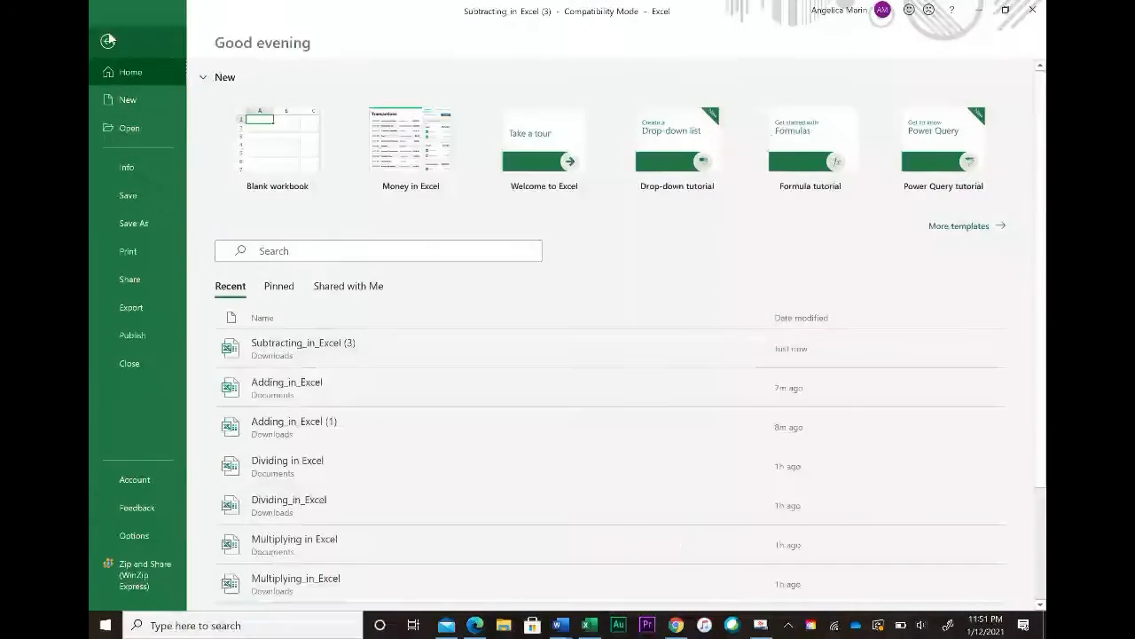
click(135, 224)
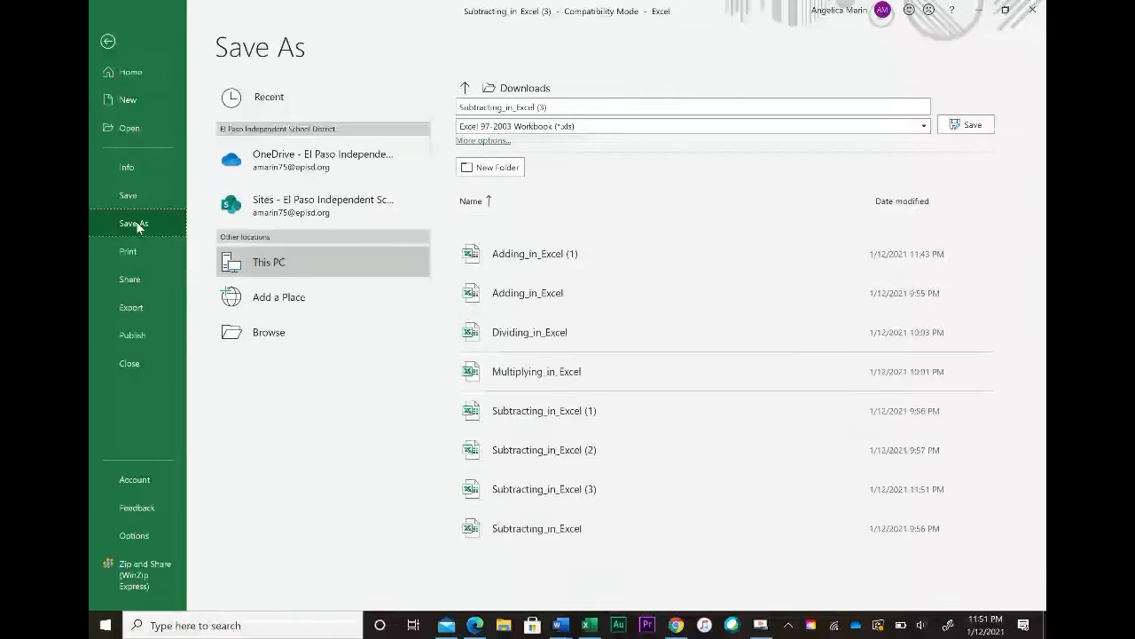
click(286, 270)
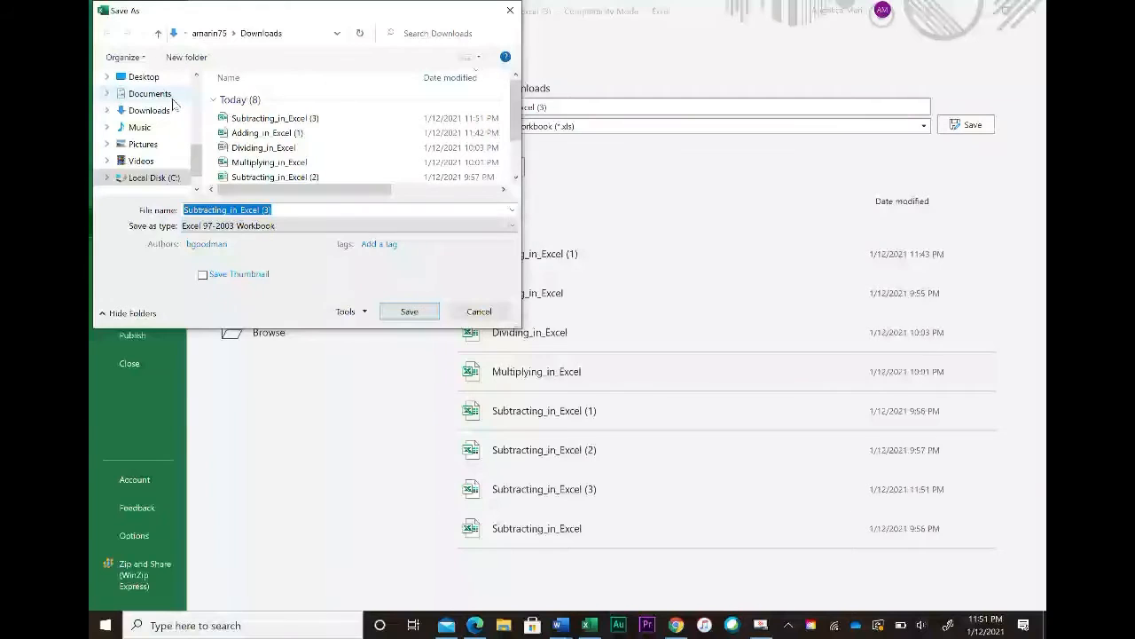
click(172, 95)
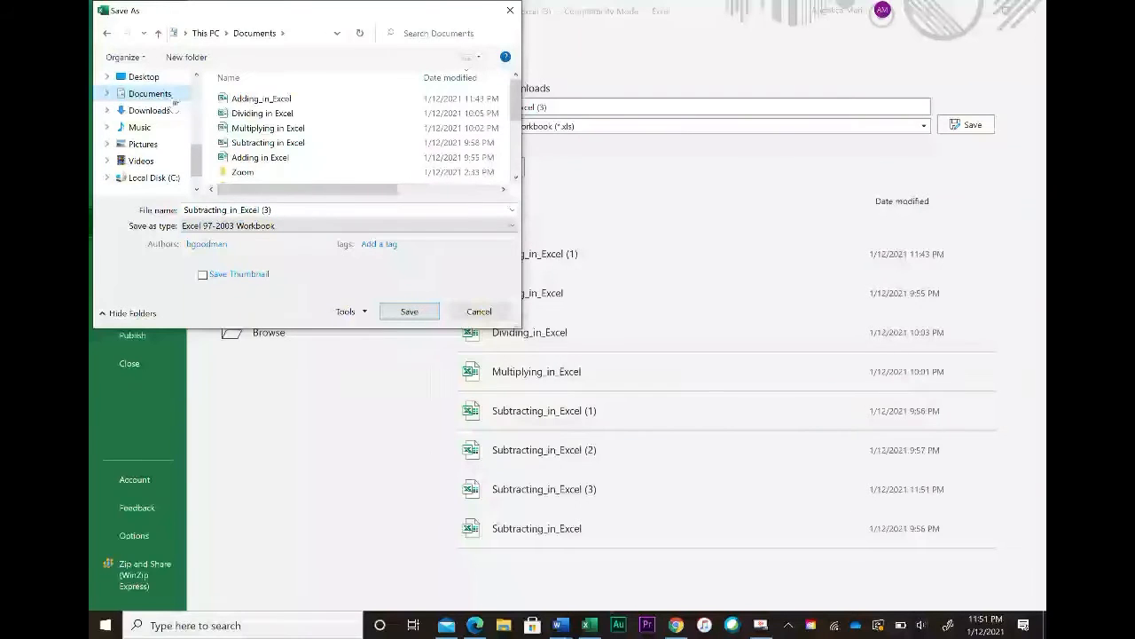
click(281, 206)
click(281, 206)
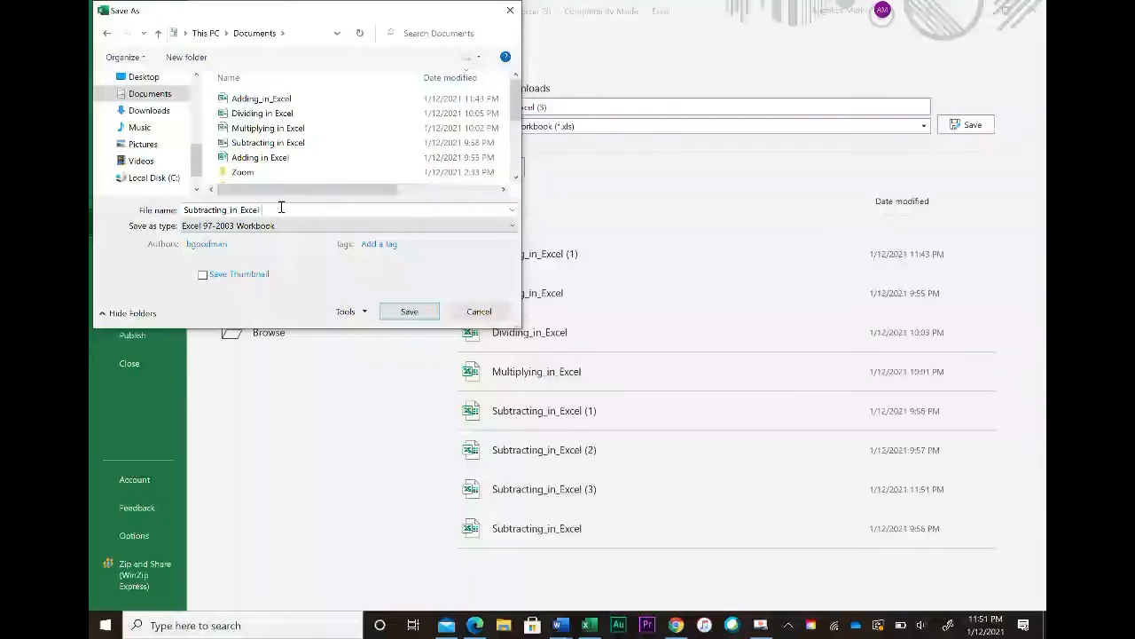
click(409, 312)
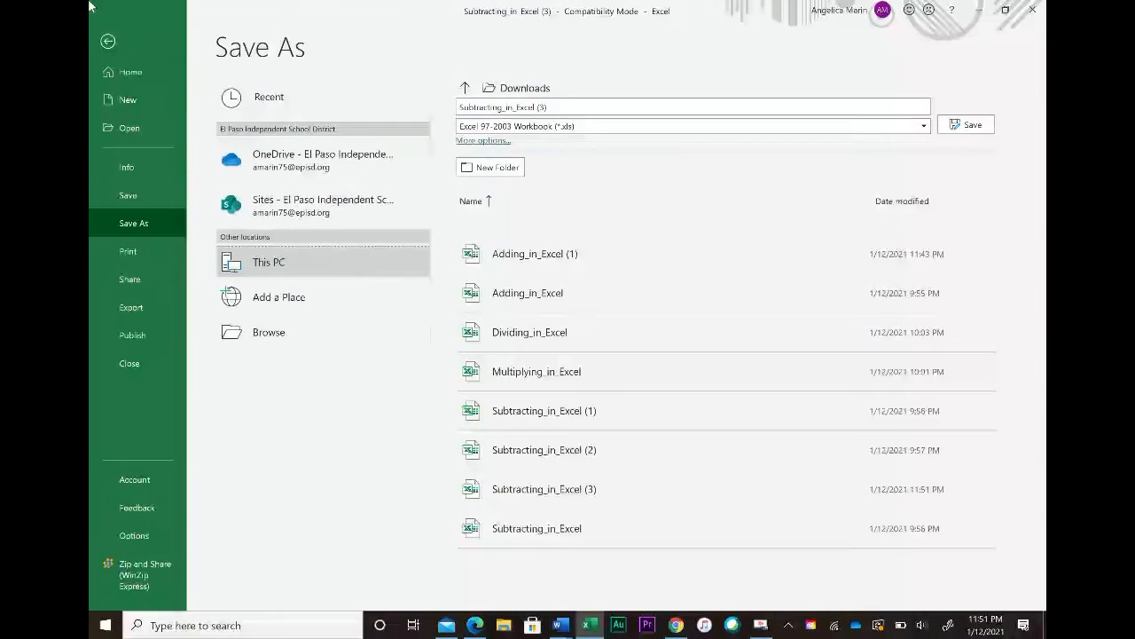
click(108, 43)
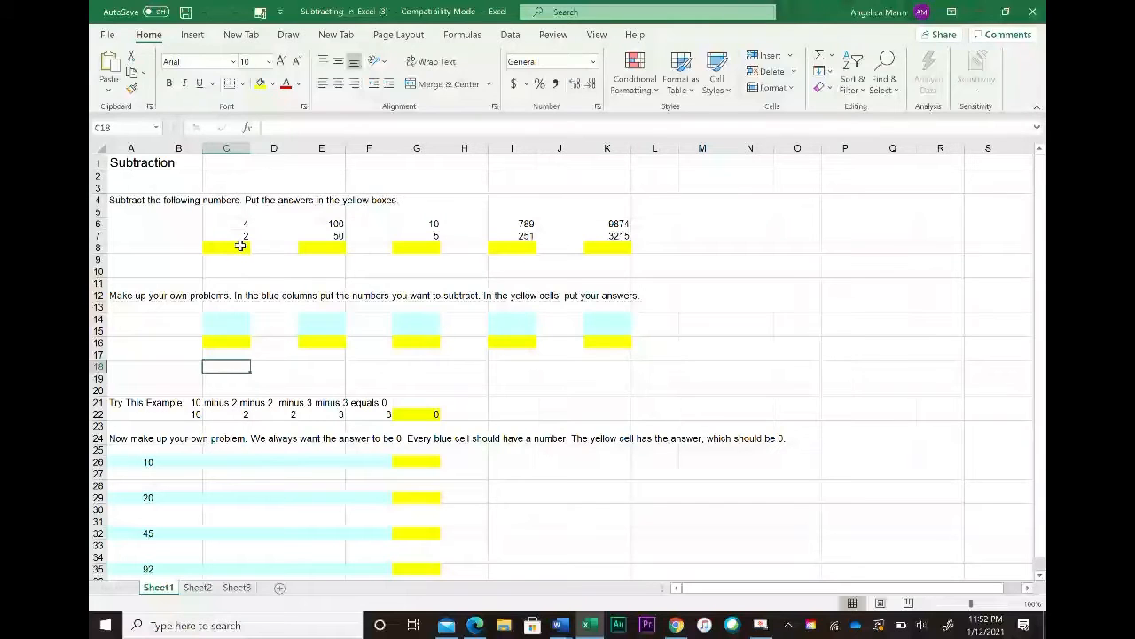
Step: Enter a formula in C8 that subtracts C7 from C6
click(240, 246)
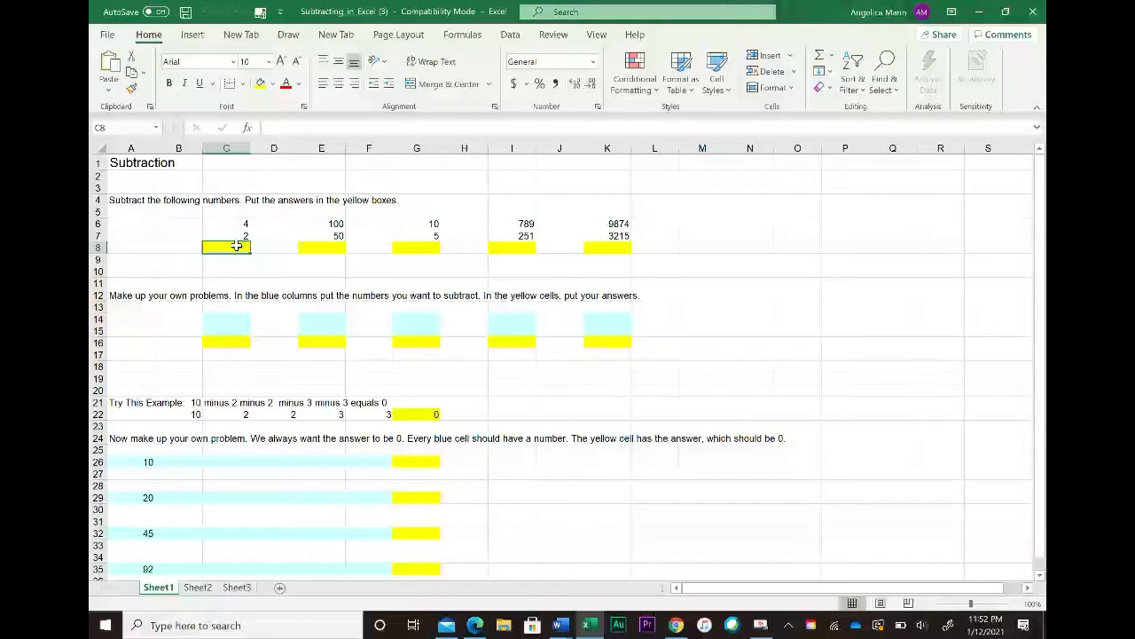
text(=)
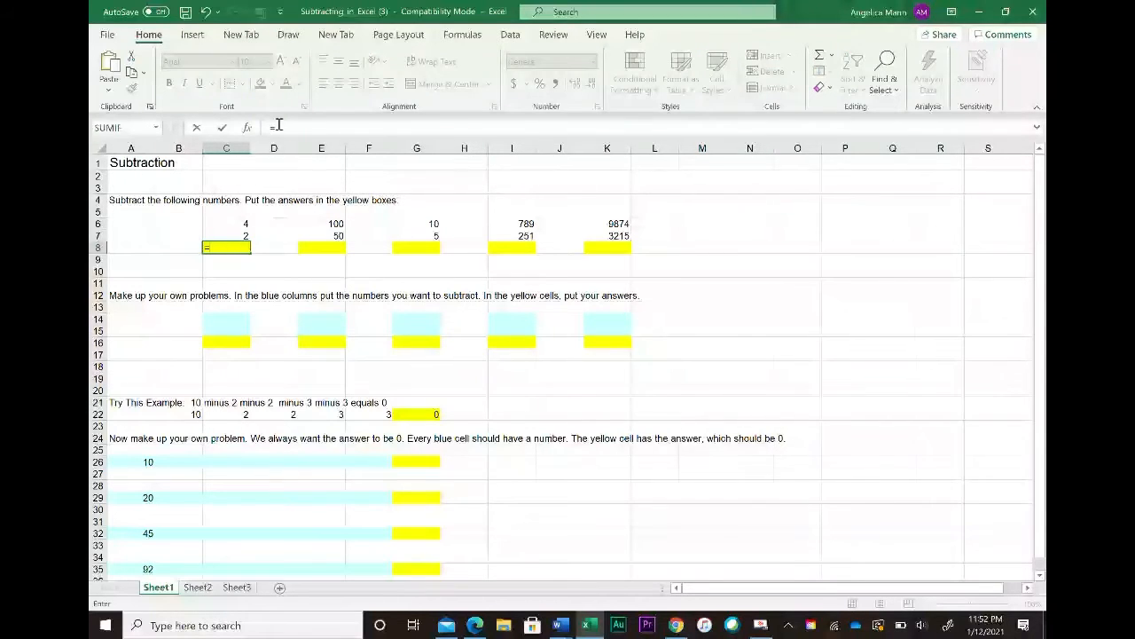
click(240, 225)
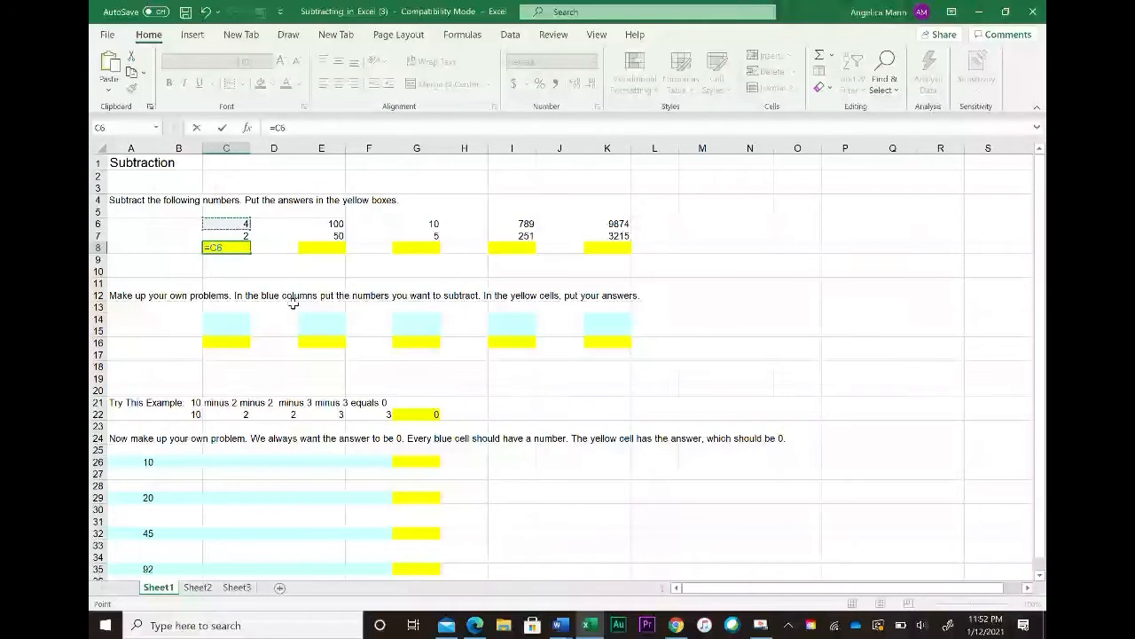
click(232, 238)
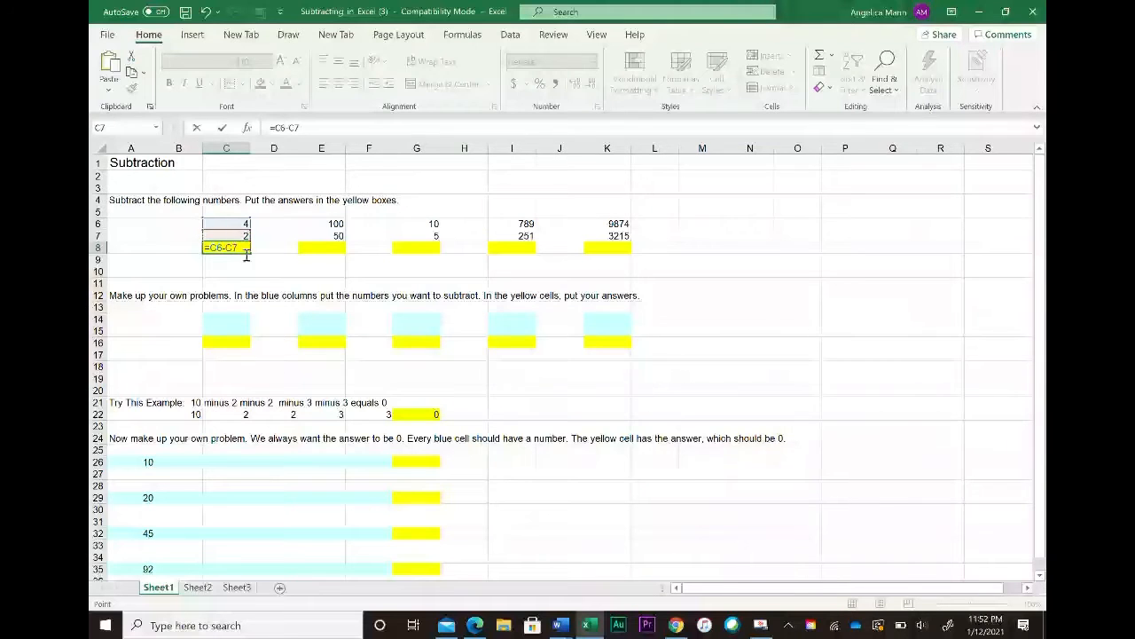
key(Return)
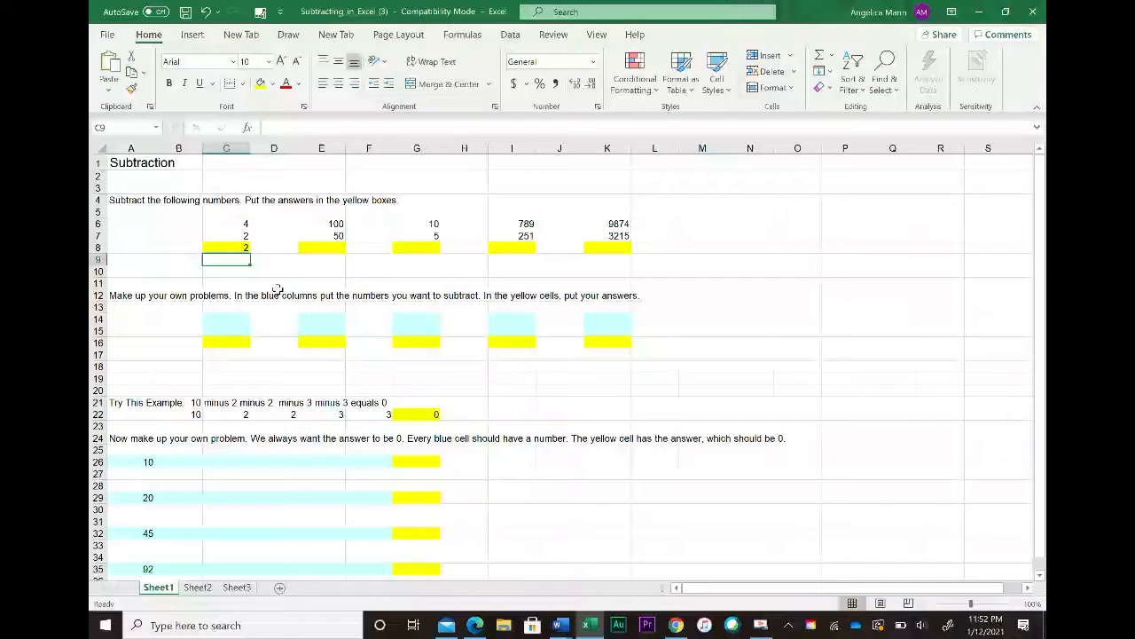
click(228, 249)
drag(316, 128, 258, 132)
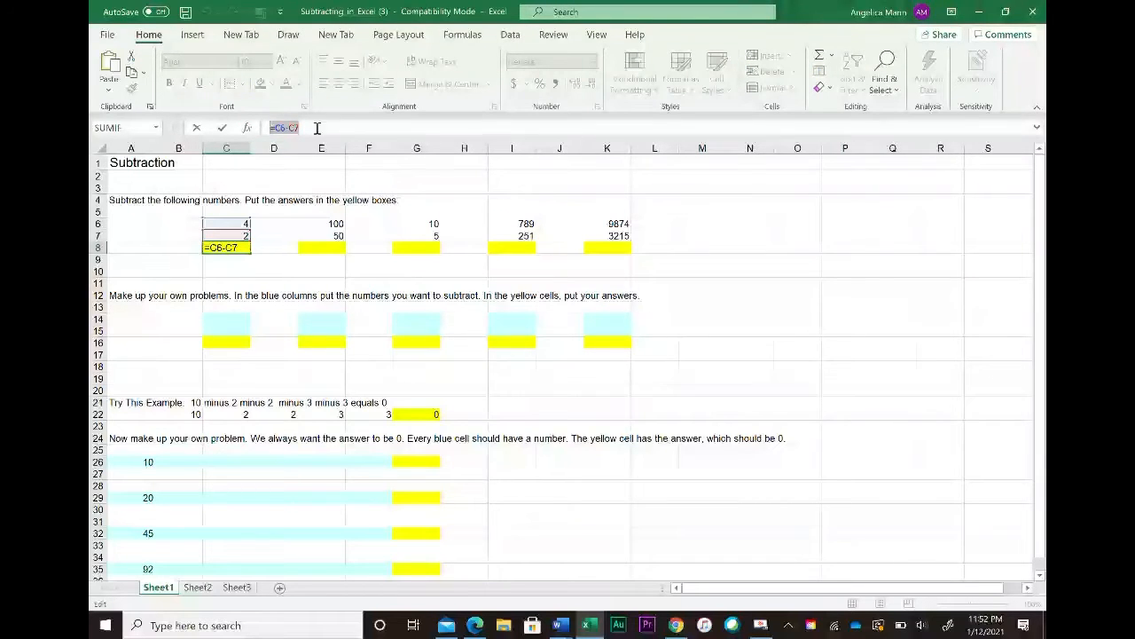
click(180, 237)
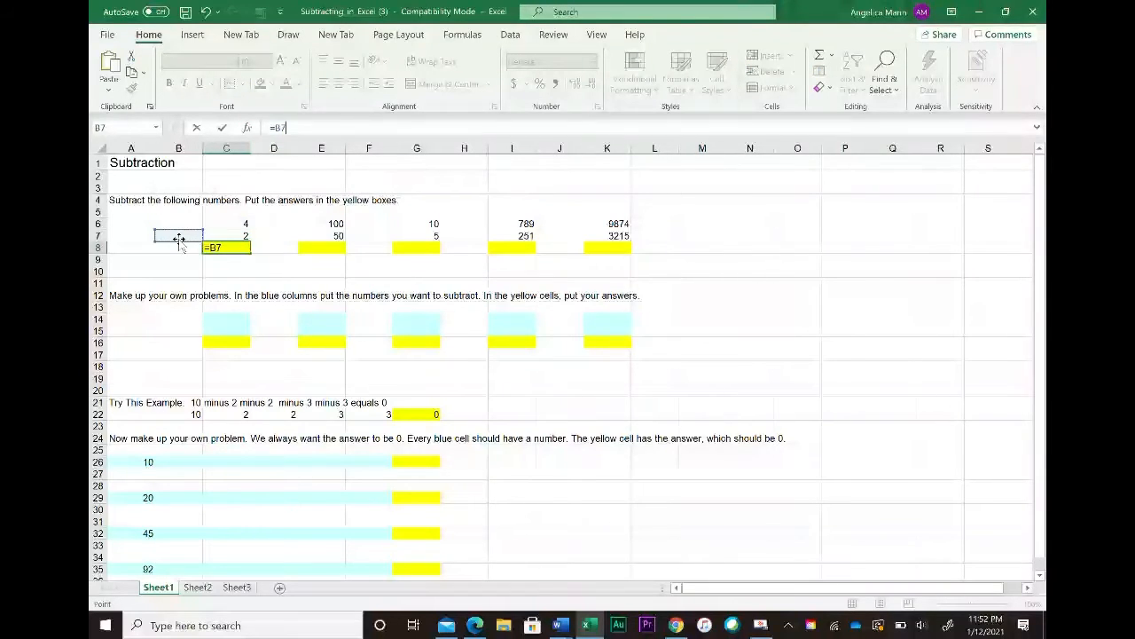
key(Escape)
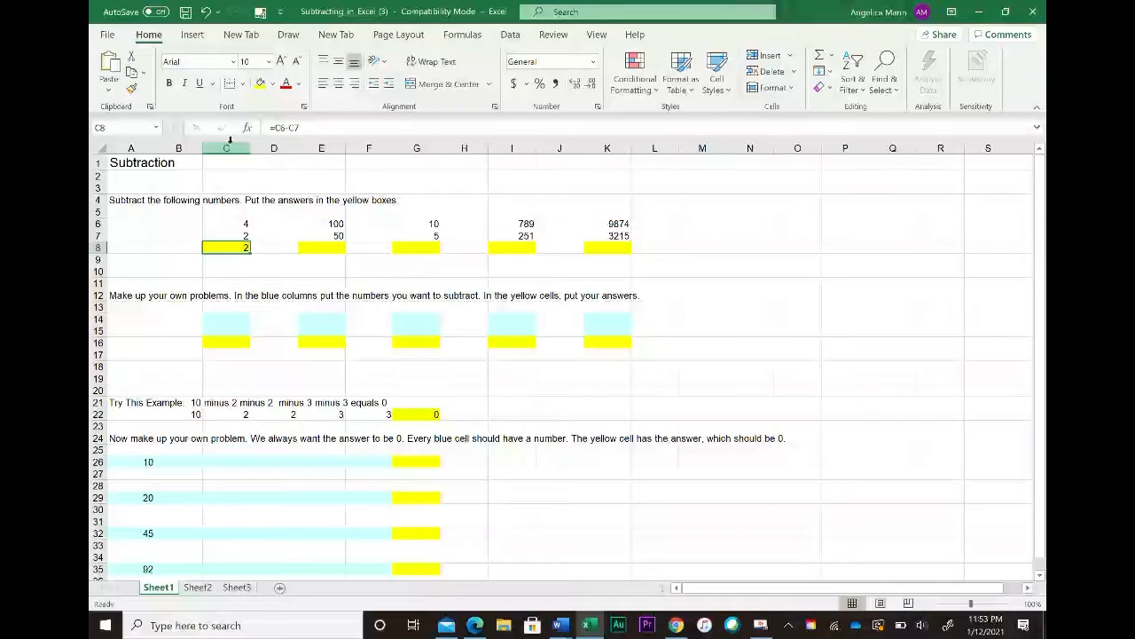
Step: Change C6 to 10 to test the formula, then set it back to 4
click(246, 223)
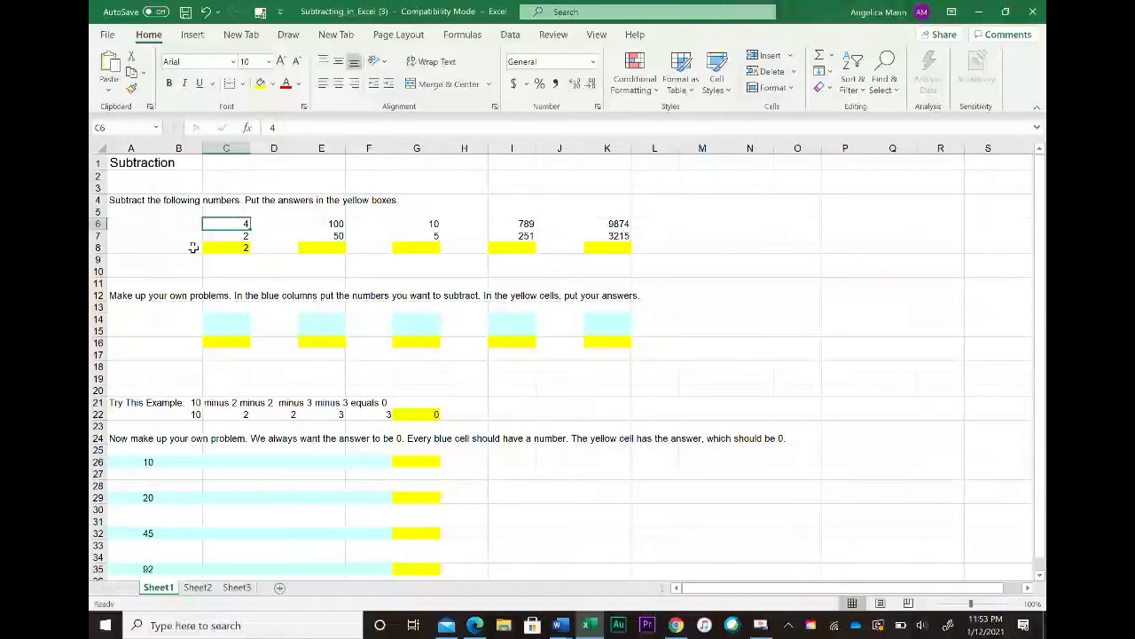
text(10)
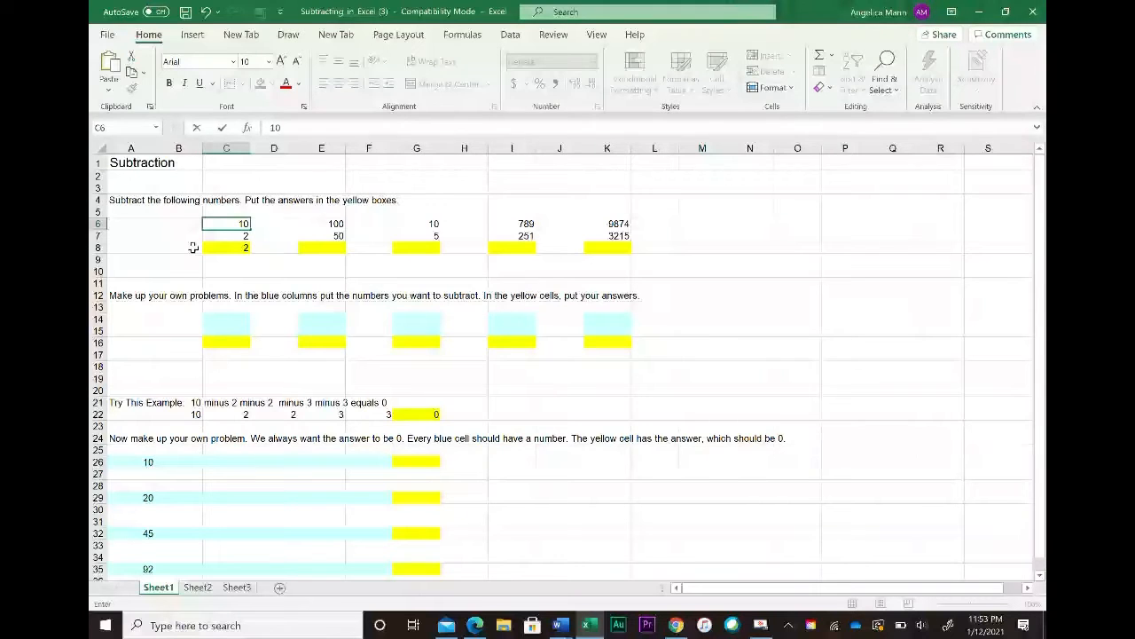
key(Return)
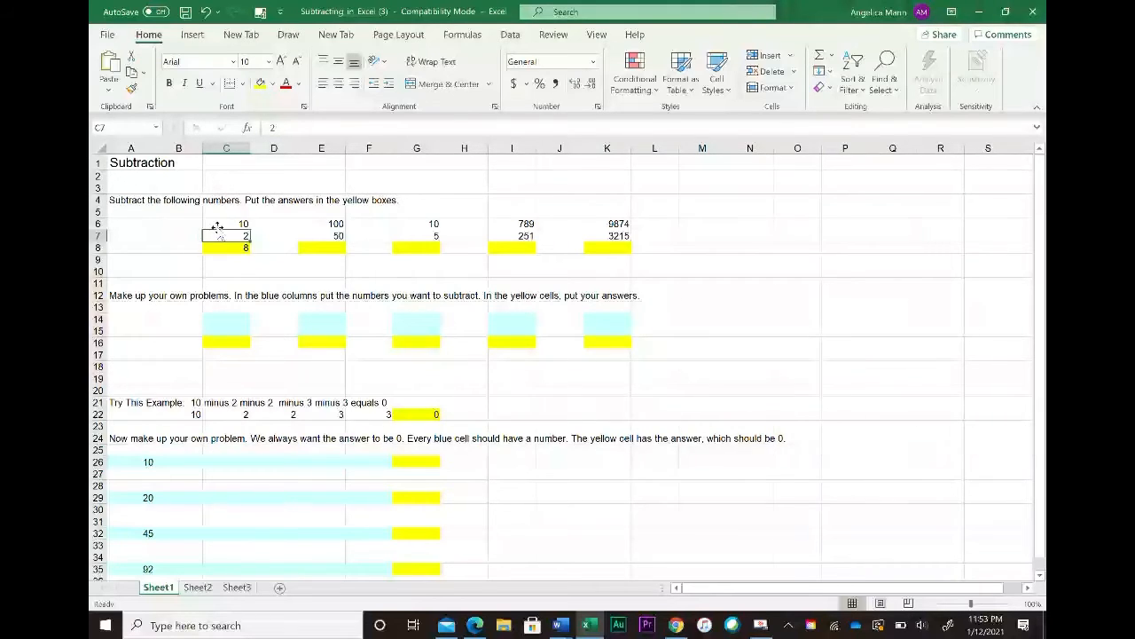
click(228, 224)
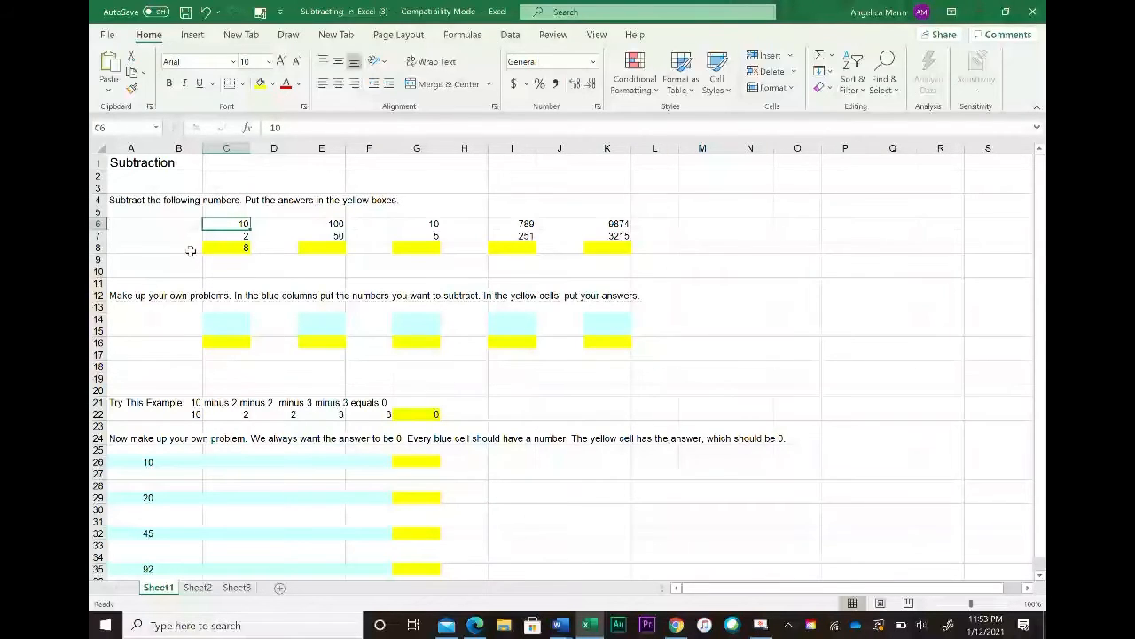
text(4)
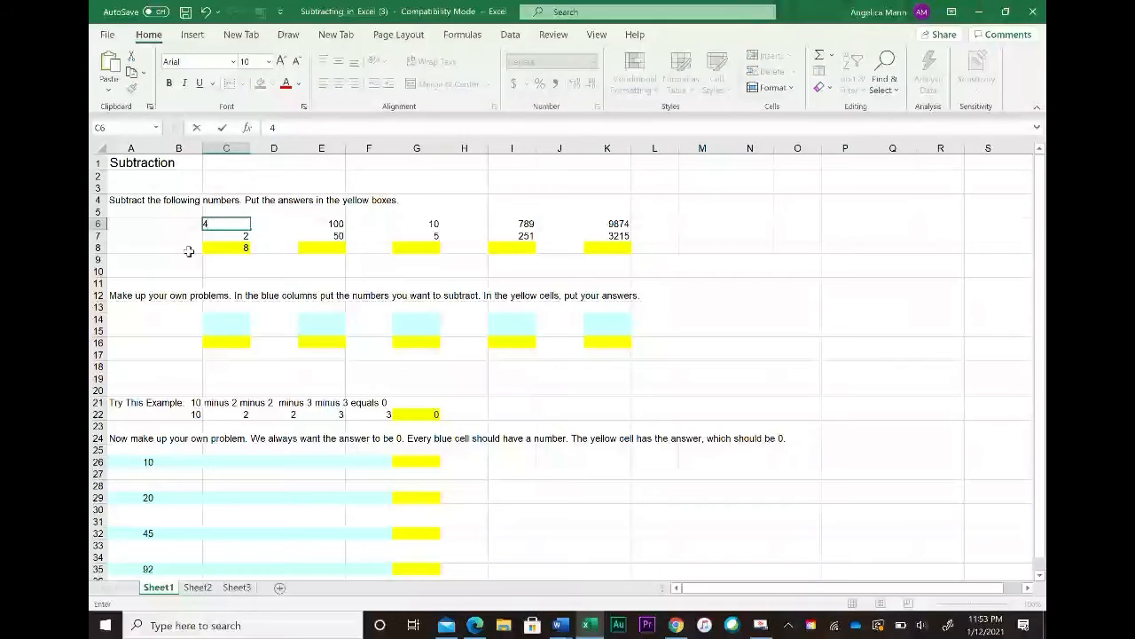
key(Return)
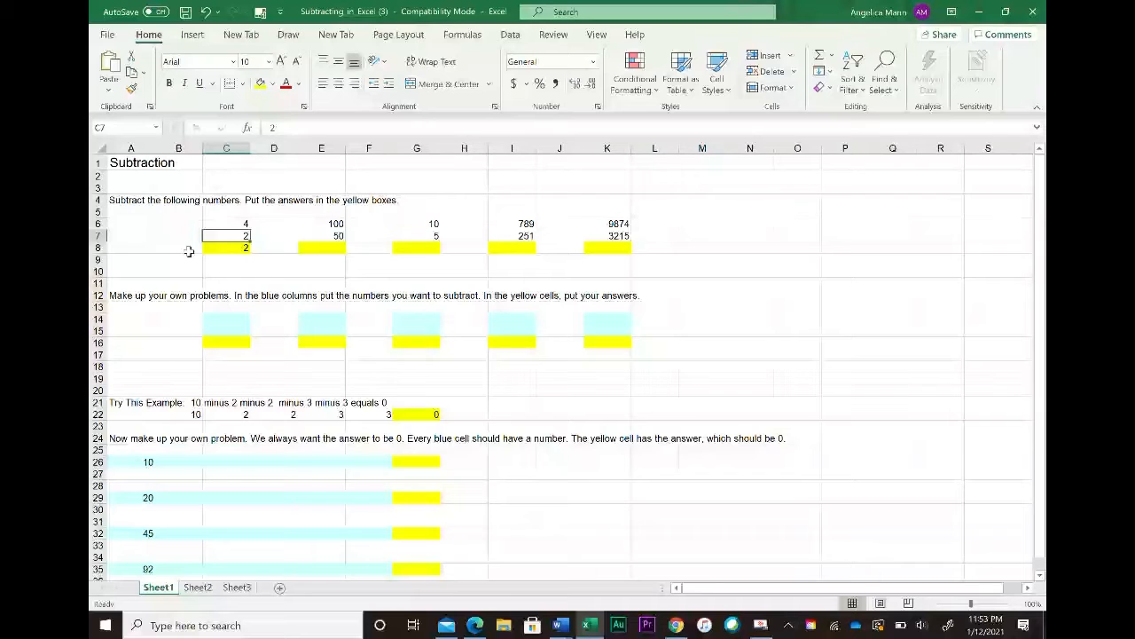
Step: Enter a formula in E8 that subtracts E7 from E6
click(339, 248)
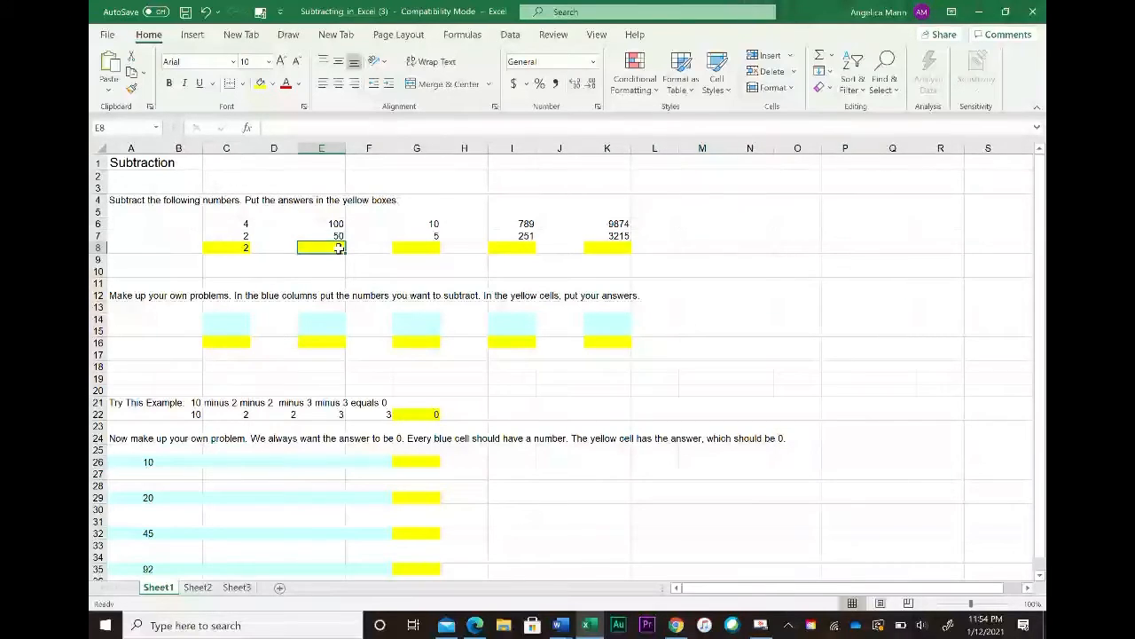
text(=)
click(337, 226)
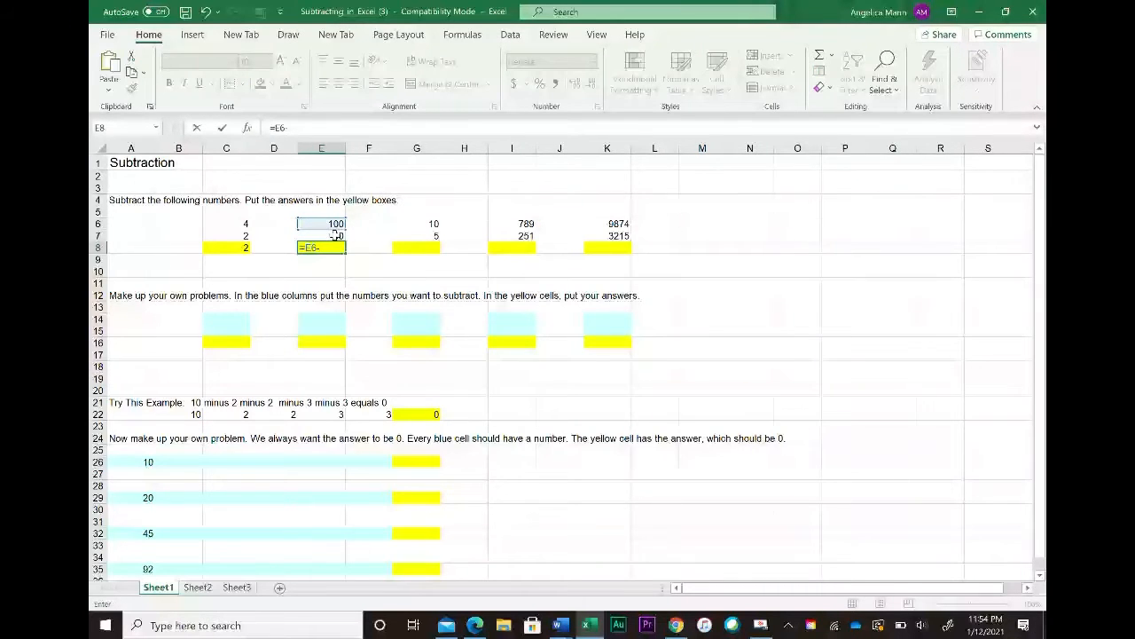
click(337, 235)
key(Return)
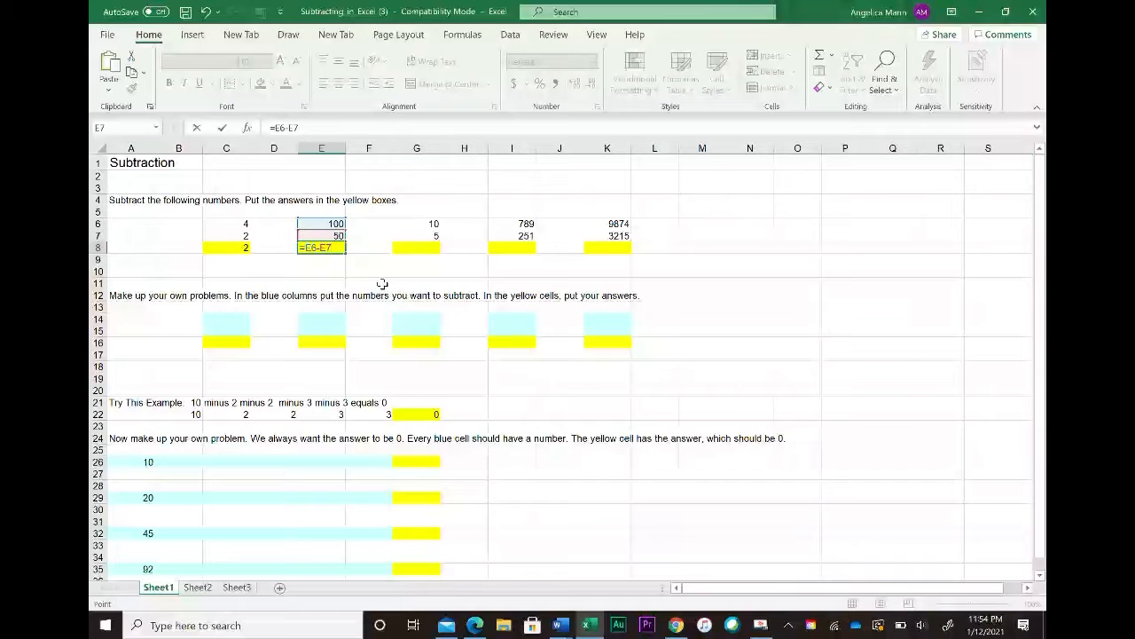
Step: Enter a formula in G8 that subtracts G7 from G6
click(426, 247)
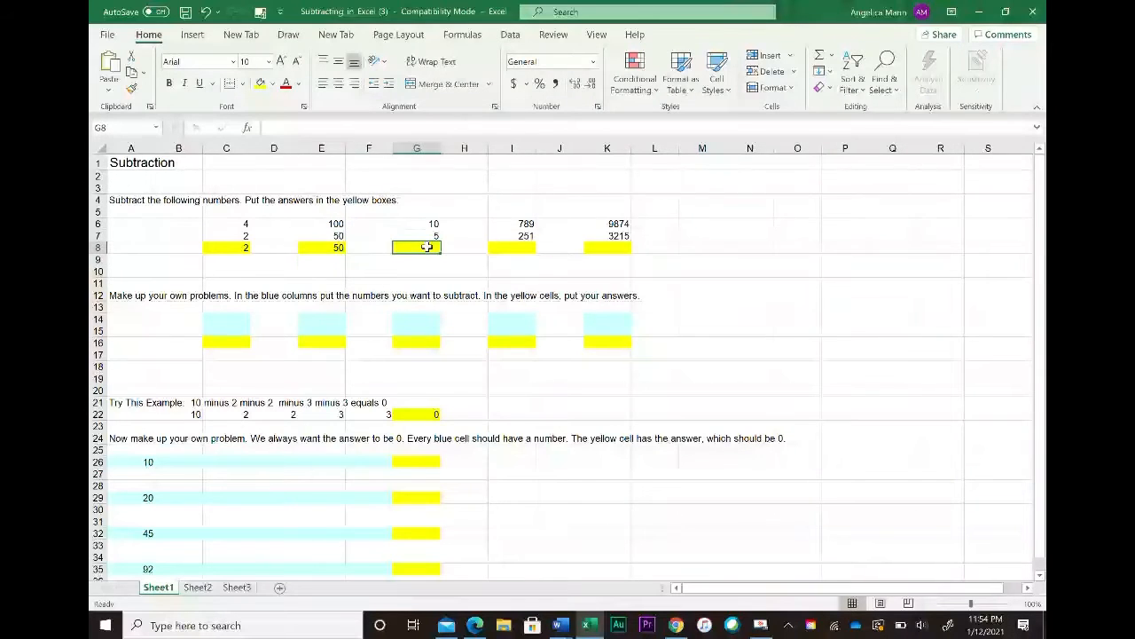
click(833, 56)
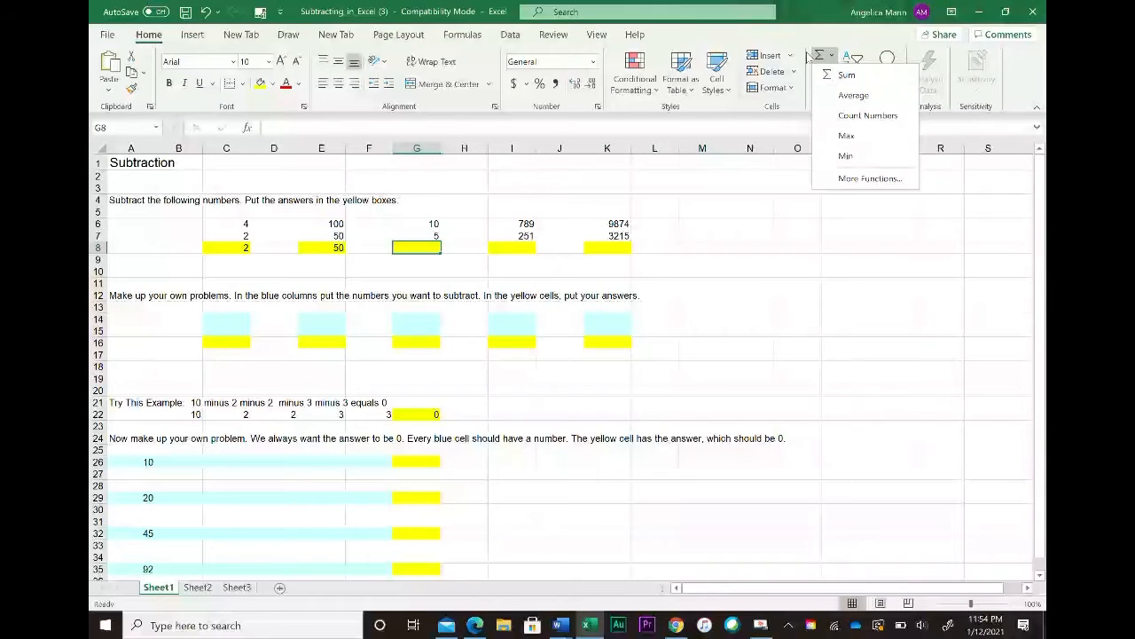
click(419, 247)
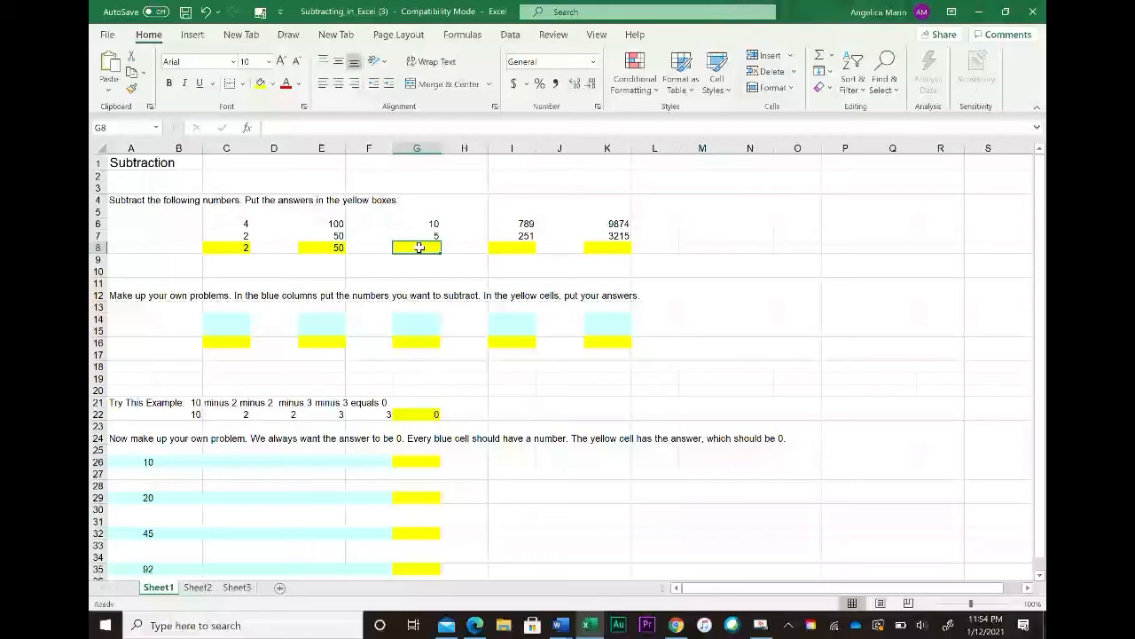
text(=)
click(434, 223)
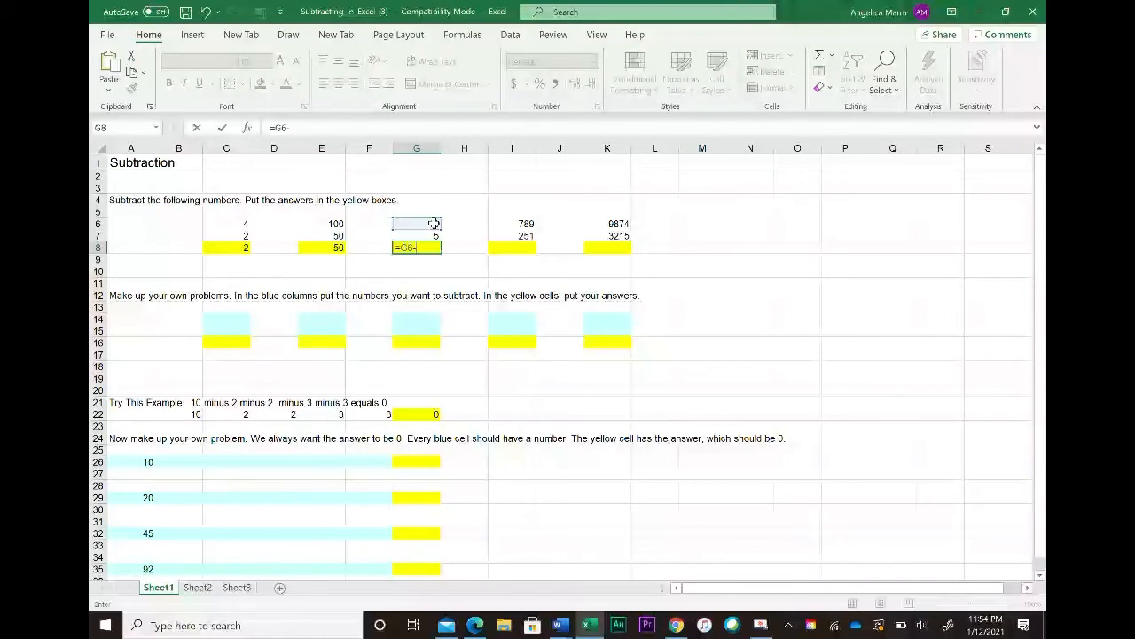
click(430, 236)
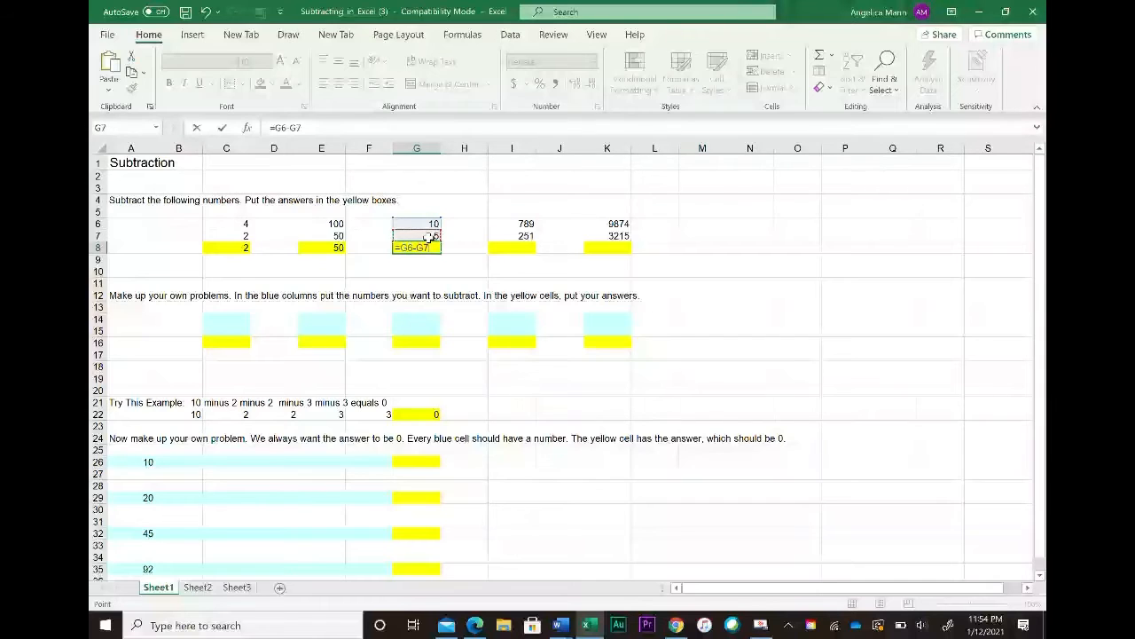
key(Return)
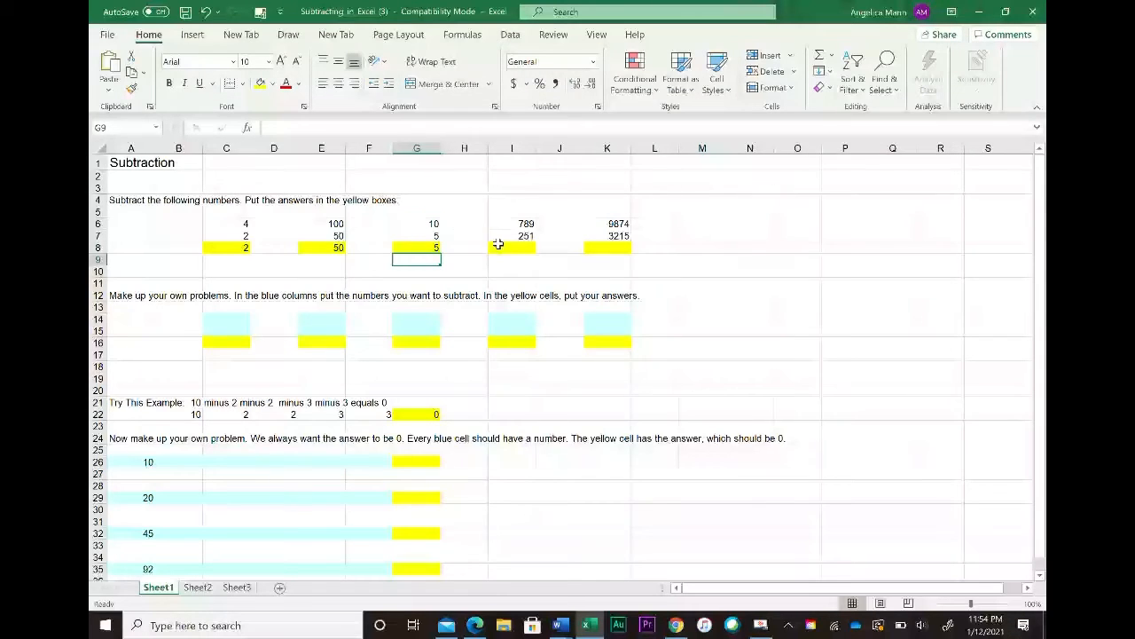
Step: Enter a formula in I8 that subtracts I7 from I6
click(516, 248)
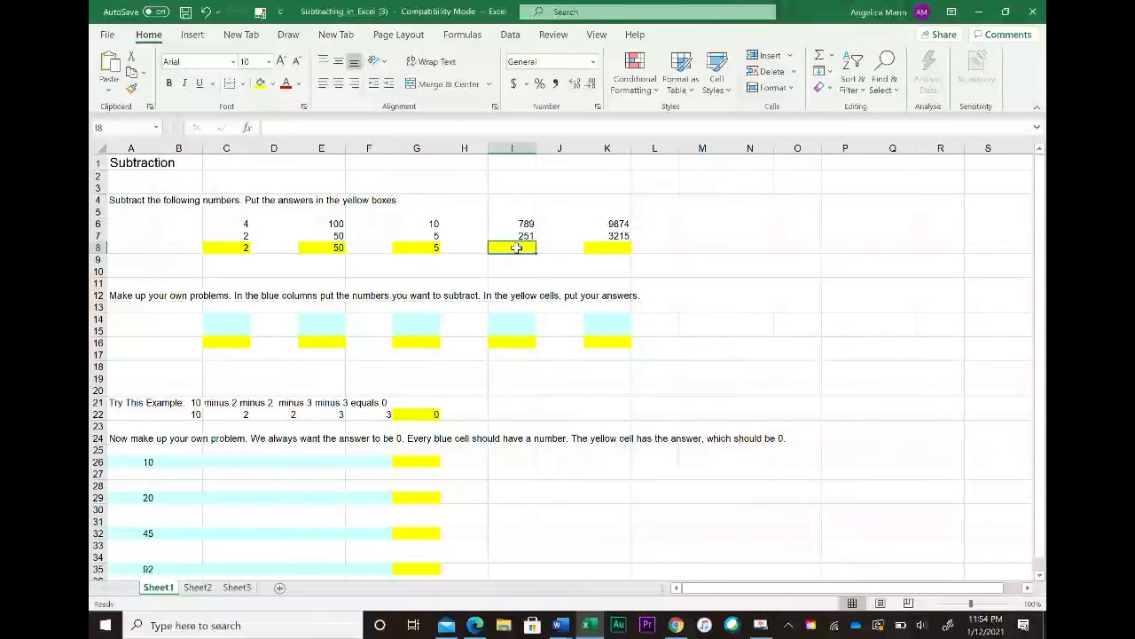
text(=)
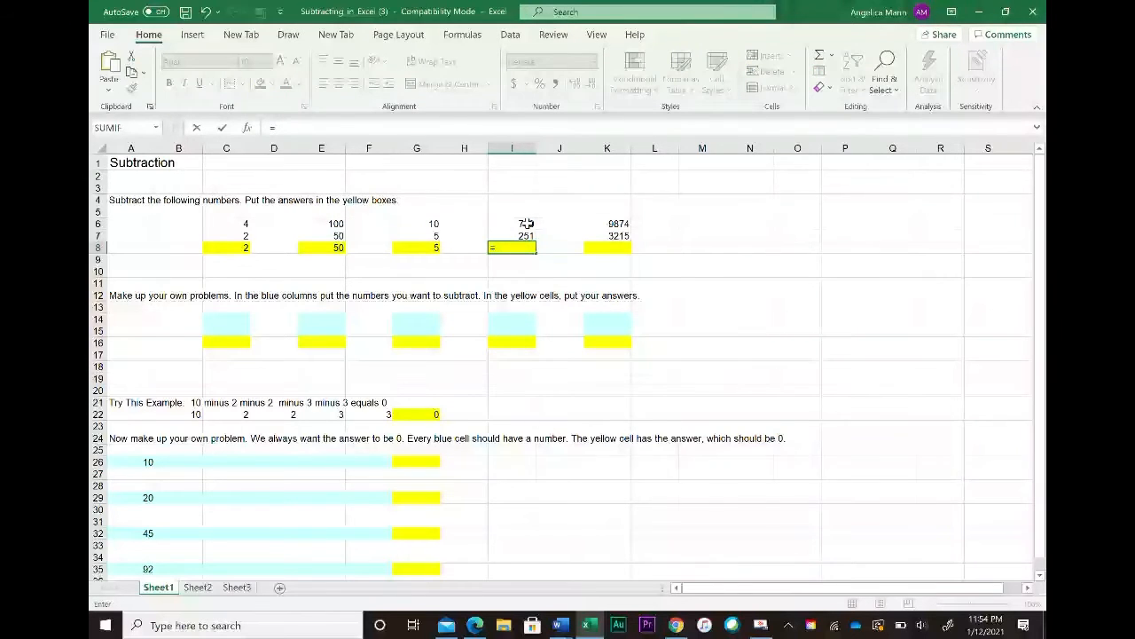
click(526, 224)
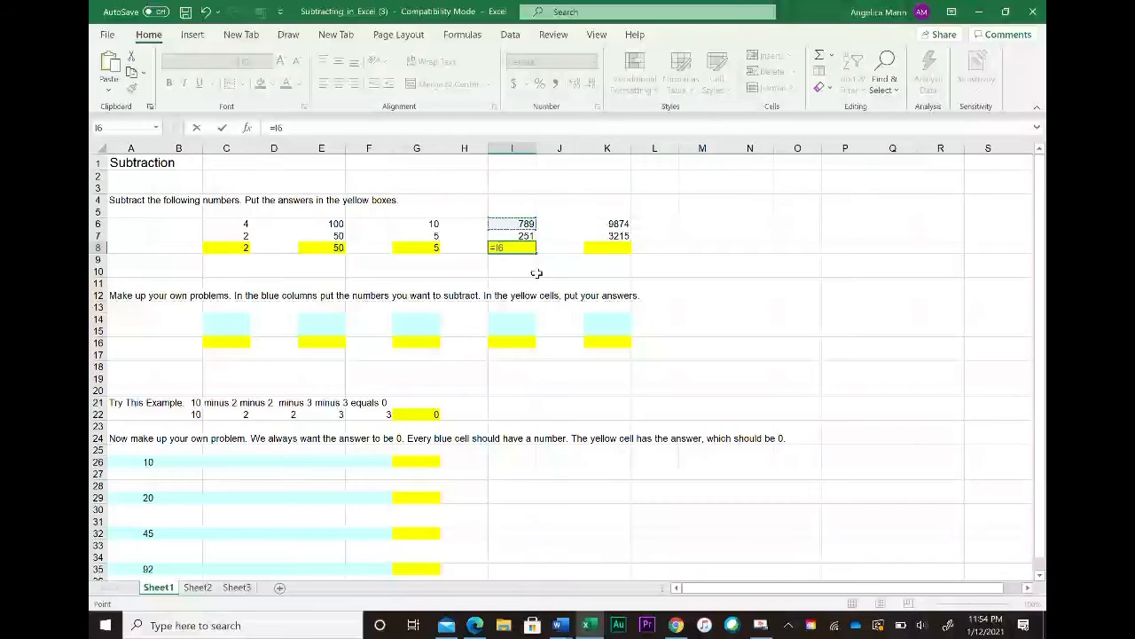
text(-)
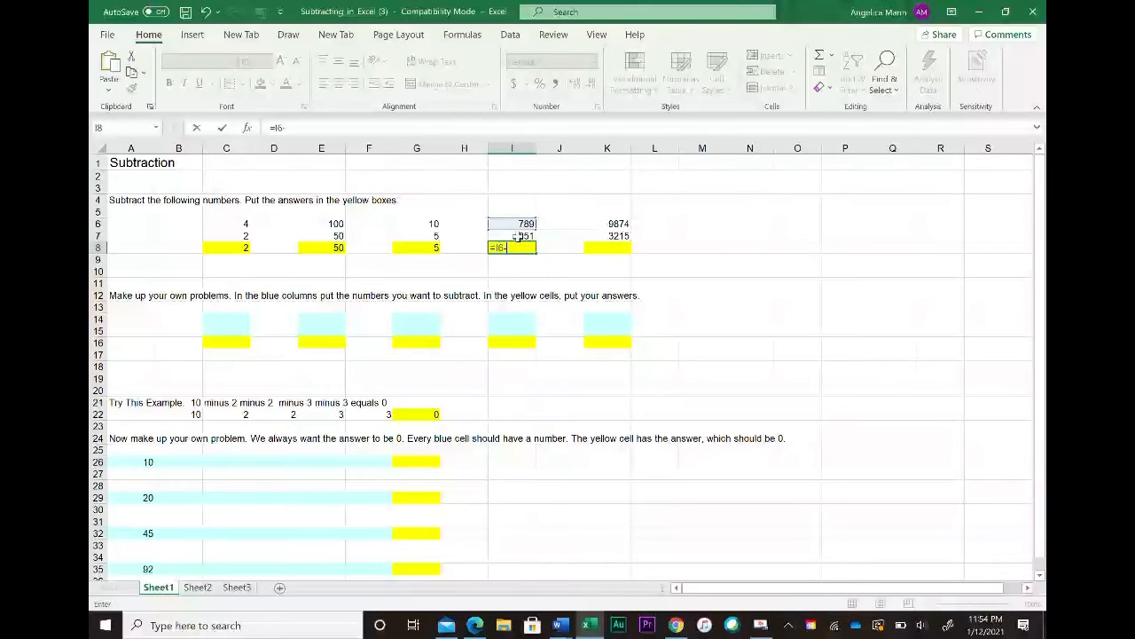
click(519, 235)
key(Return)
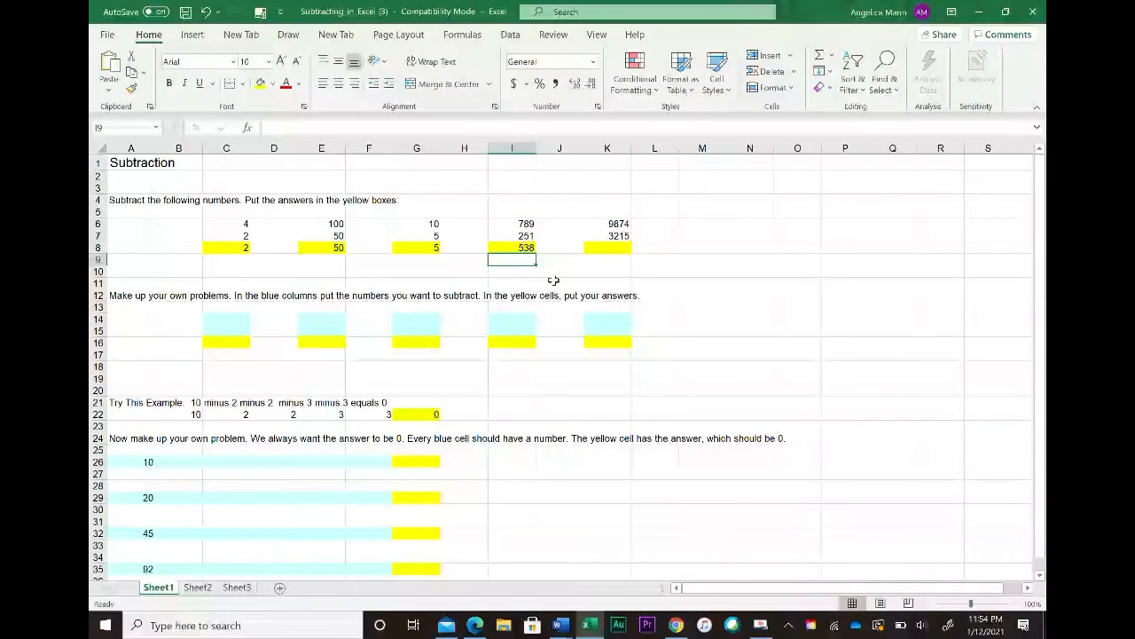
Step: Enter a formula in K8 that subtracts K7 from K6
click(618, 247)
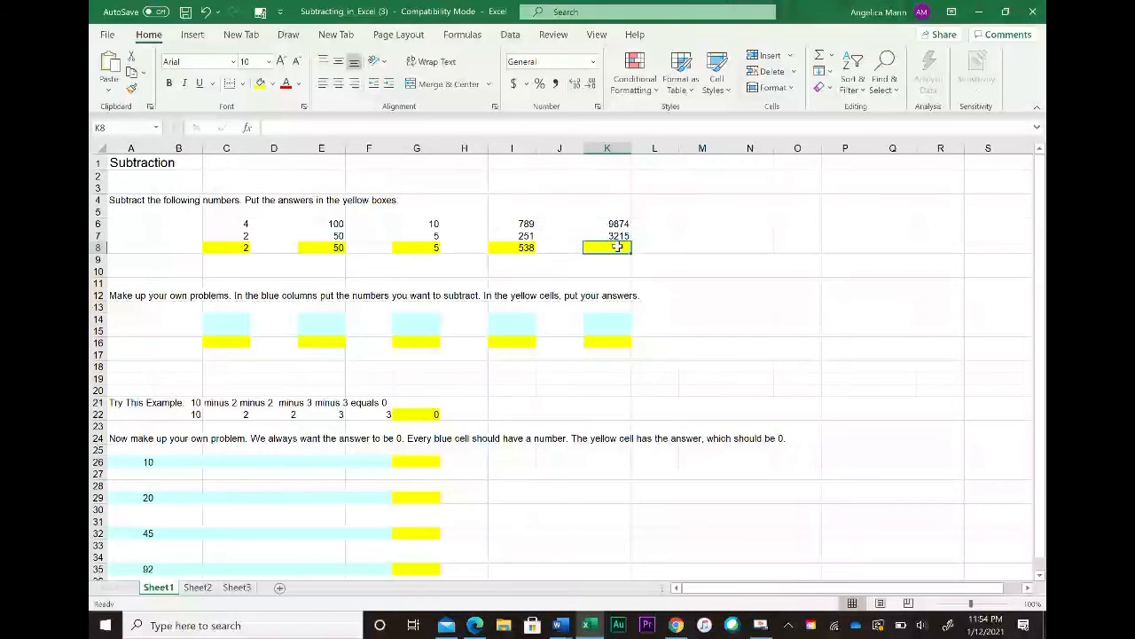
text(=)
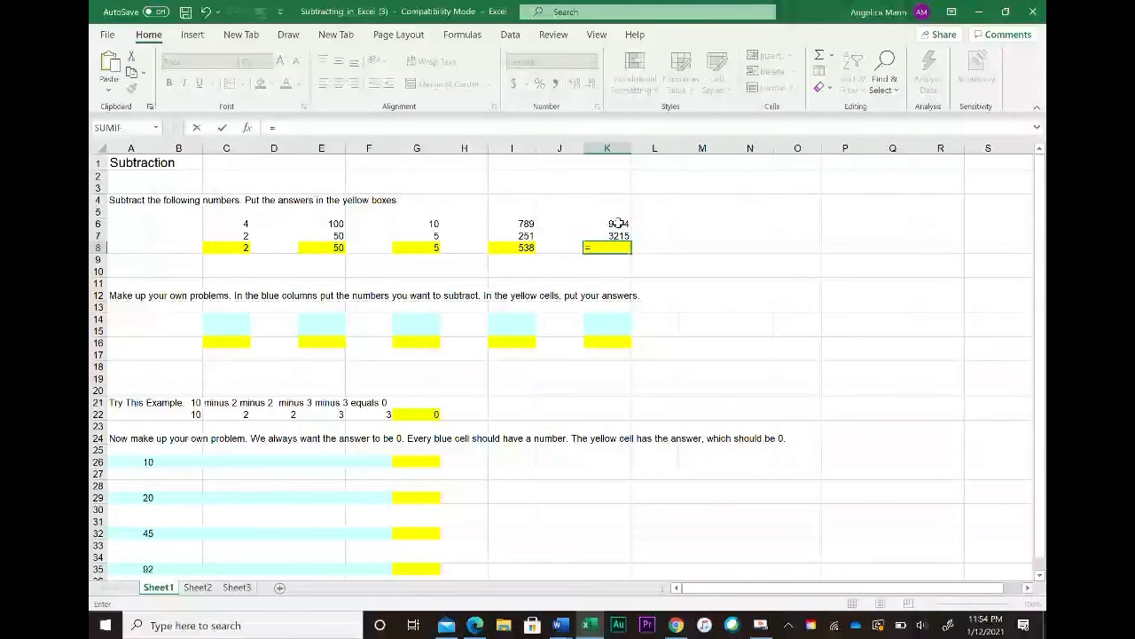
click(618, 223)
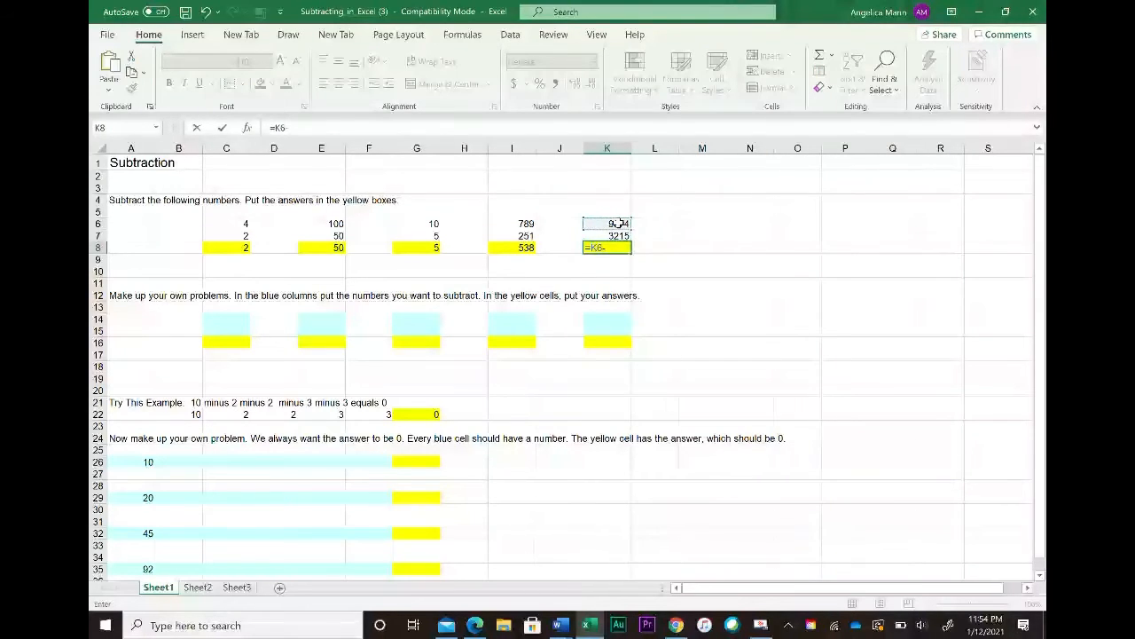
text(-)
click(619, 235)
key(Return)
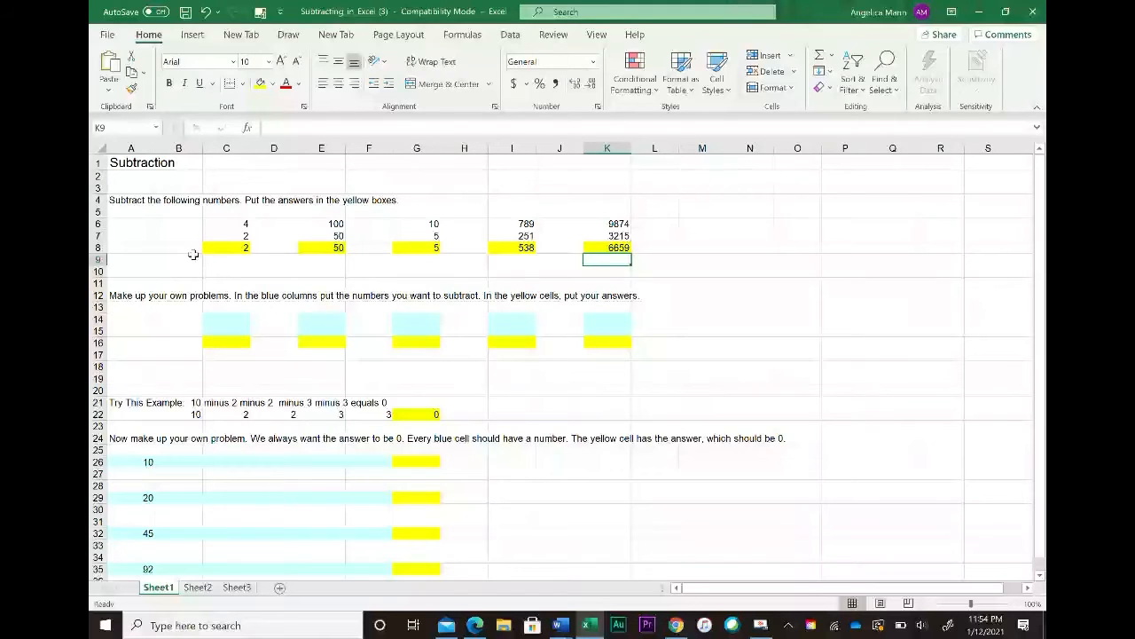
Step: Enter 11 in C14 and 7 in C15 as a made-up subtraction problem
click(238, 320)
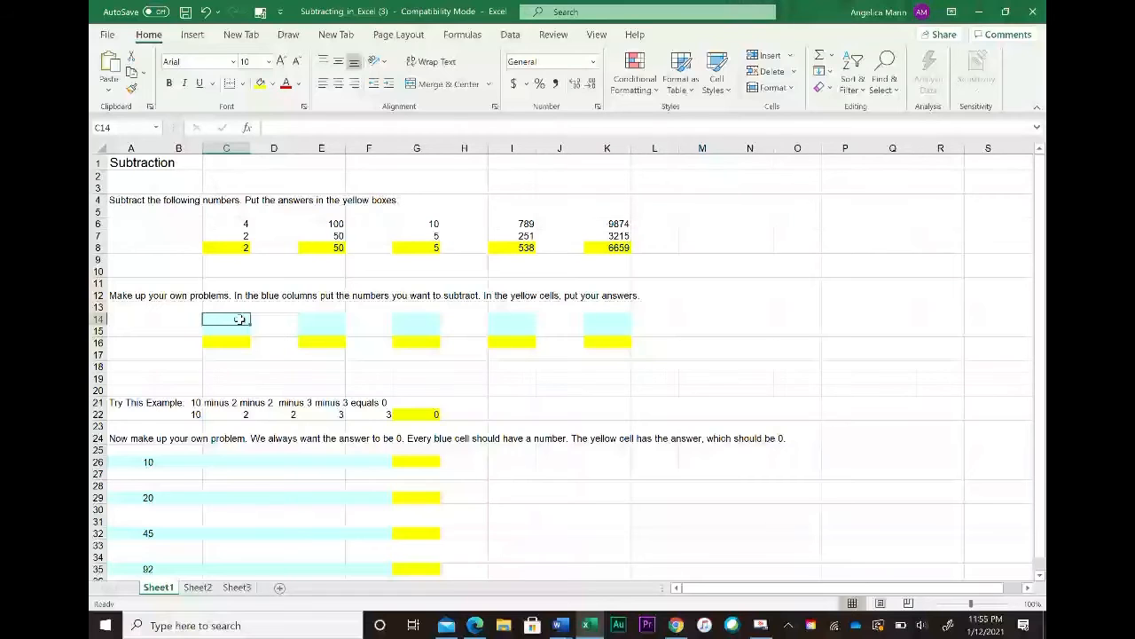
text(11)
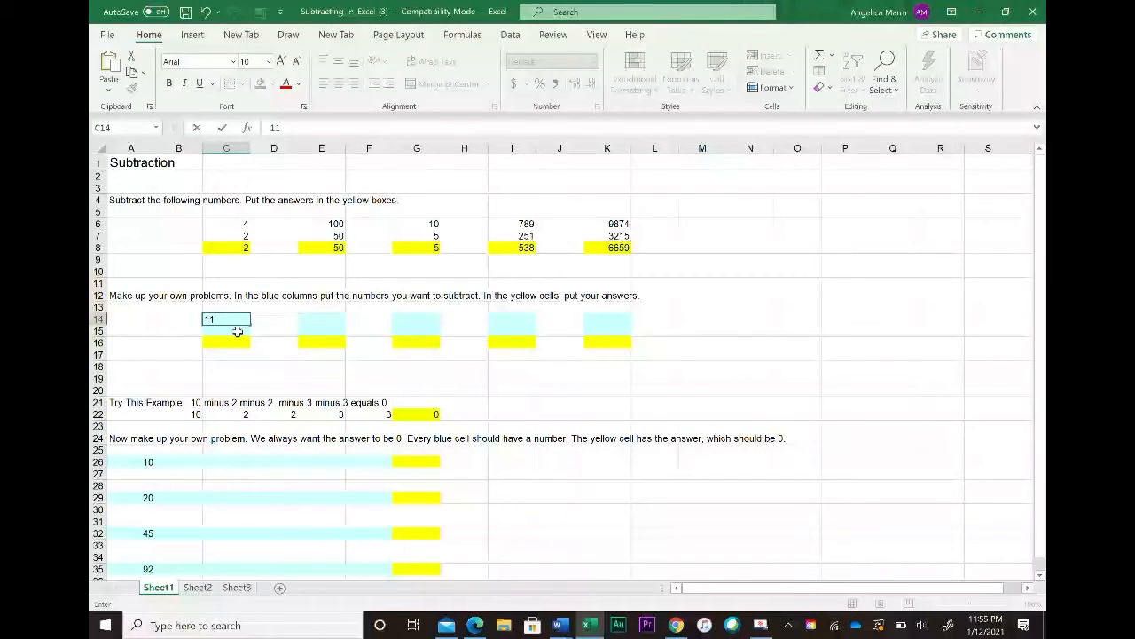
click(238, 331)
text(7)
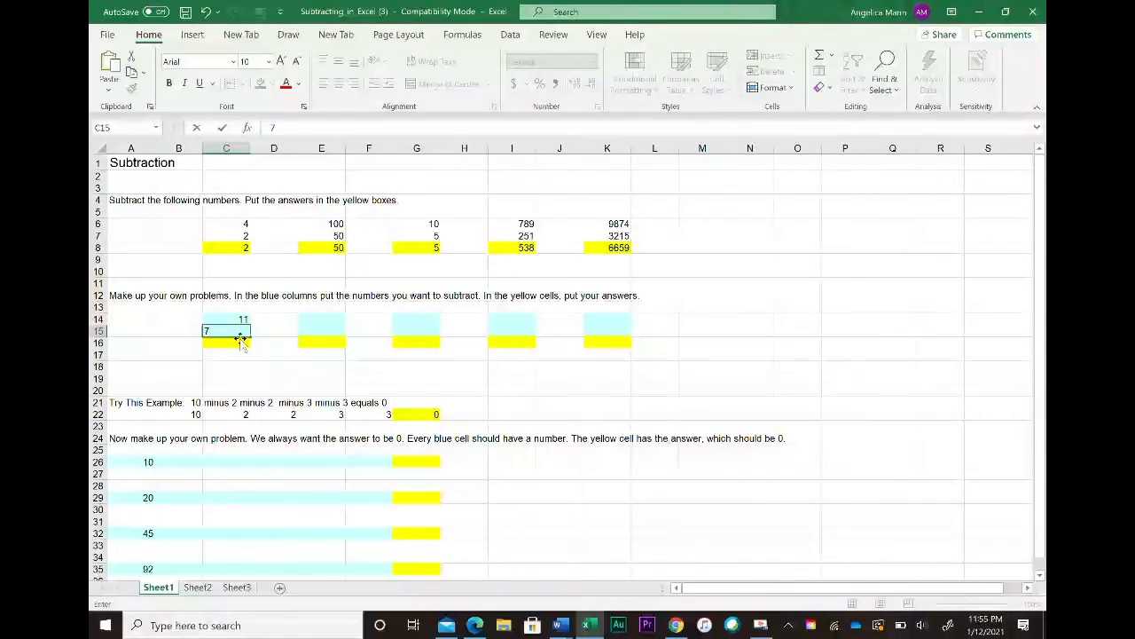
Step: Enter a formula in C16 that subtracts C15 from C14
click(240, 343)
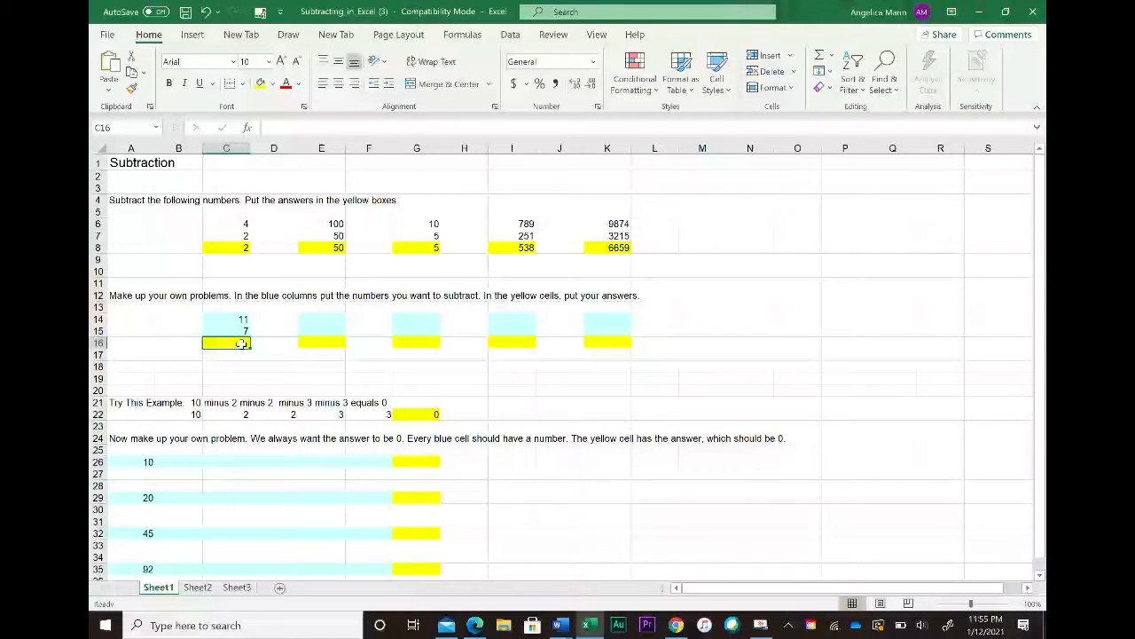
text(=)
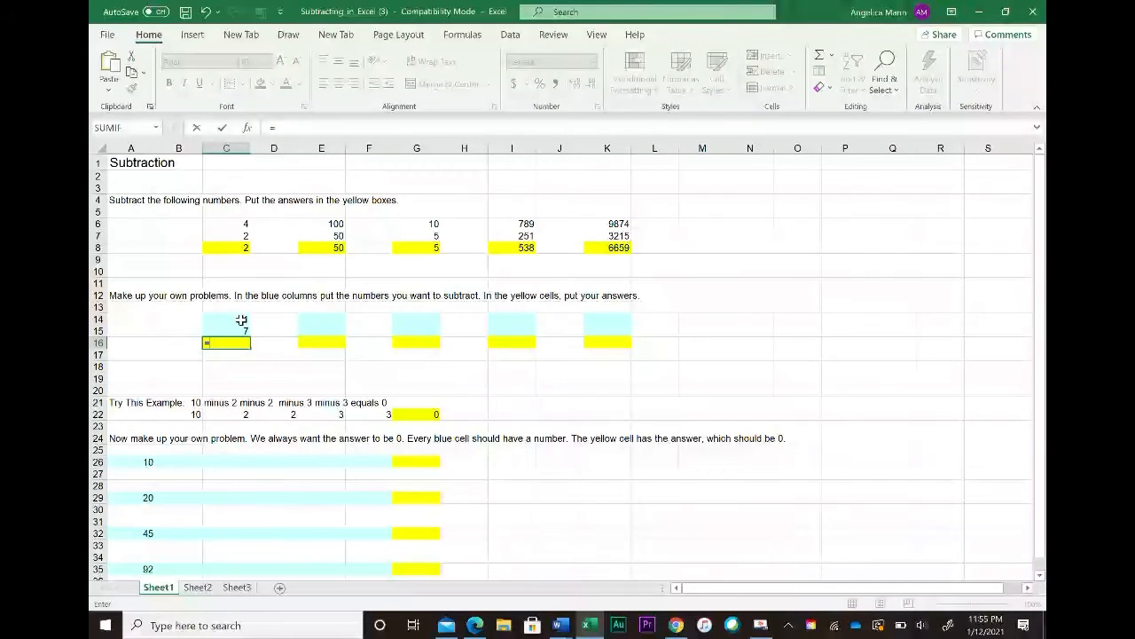
click(241, 322)
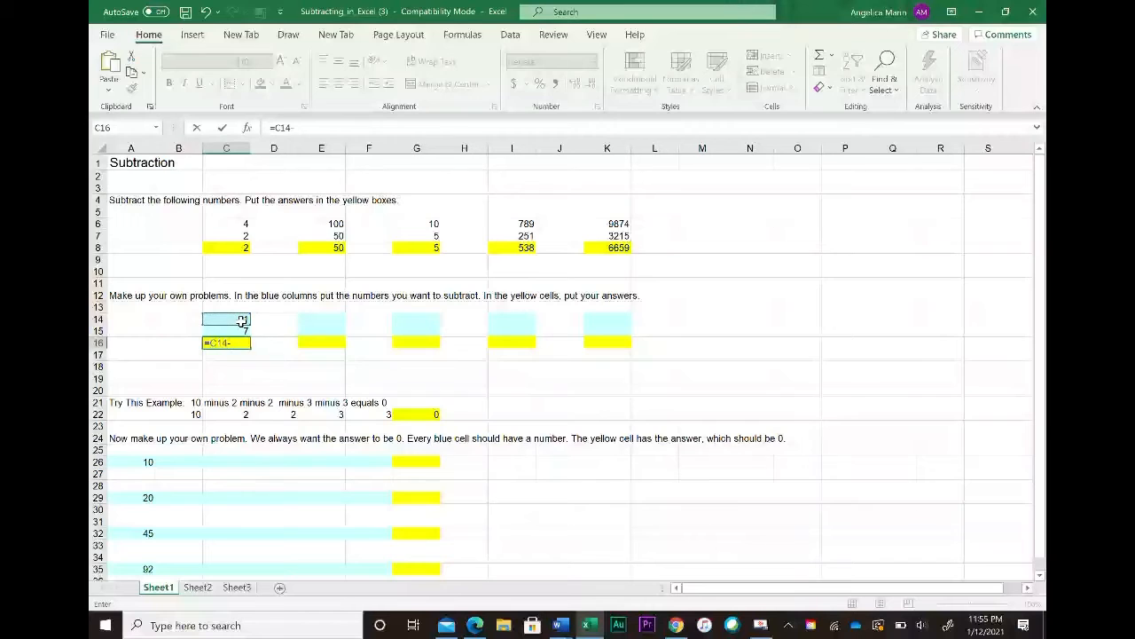
text(-)
click(235, 330)
key(Return)
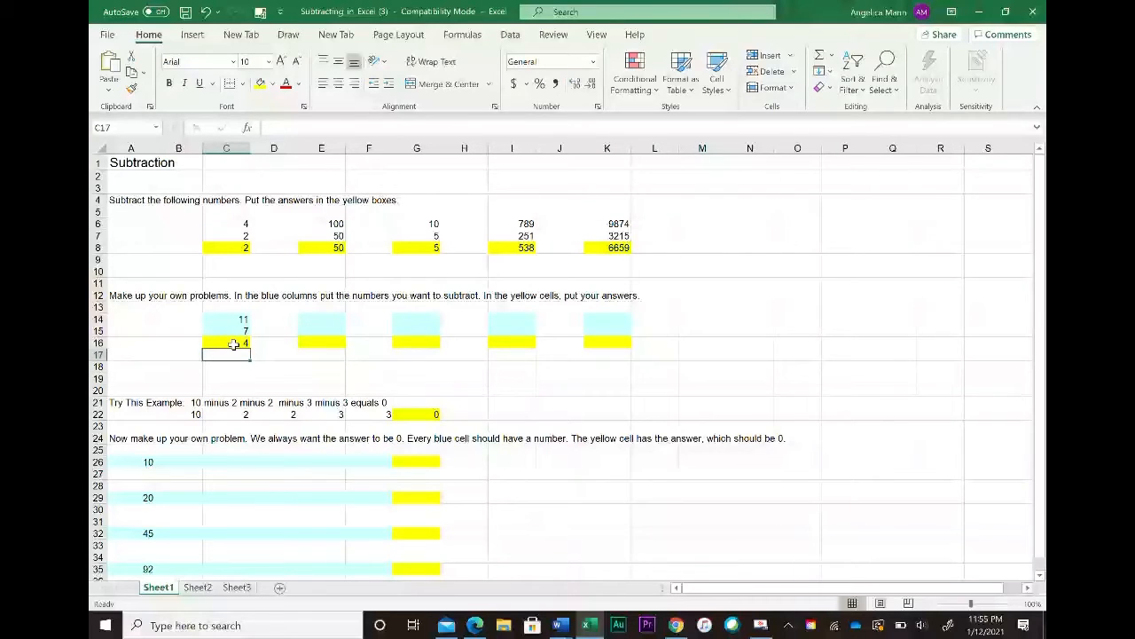
Step: Inspect the formula in C16 by selecting its text for editing, then cancel without changes
click(232, 344)
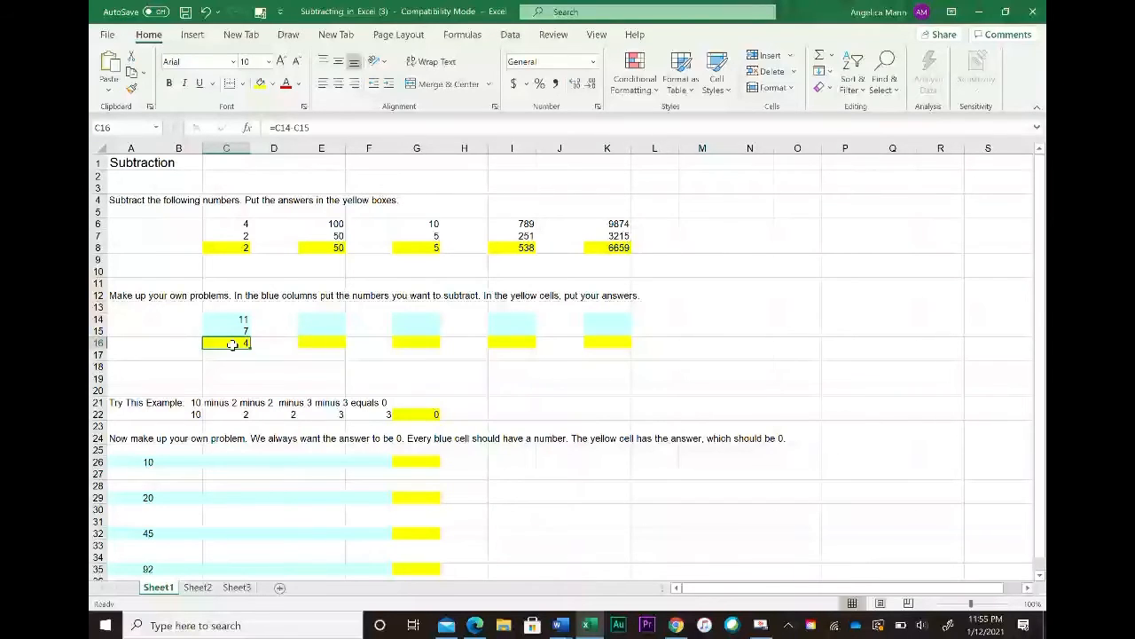
click(304, 127)
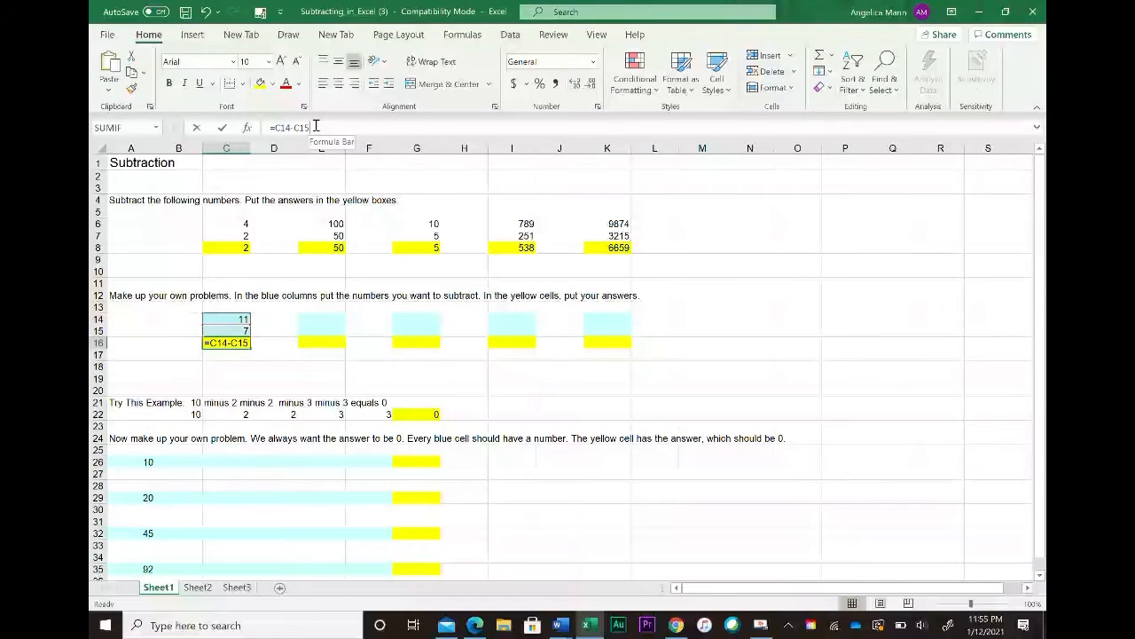
drag(310, 128, 267, 128)
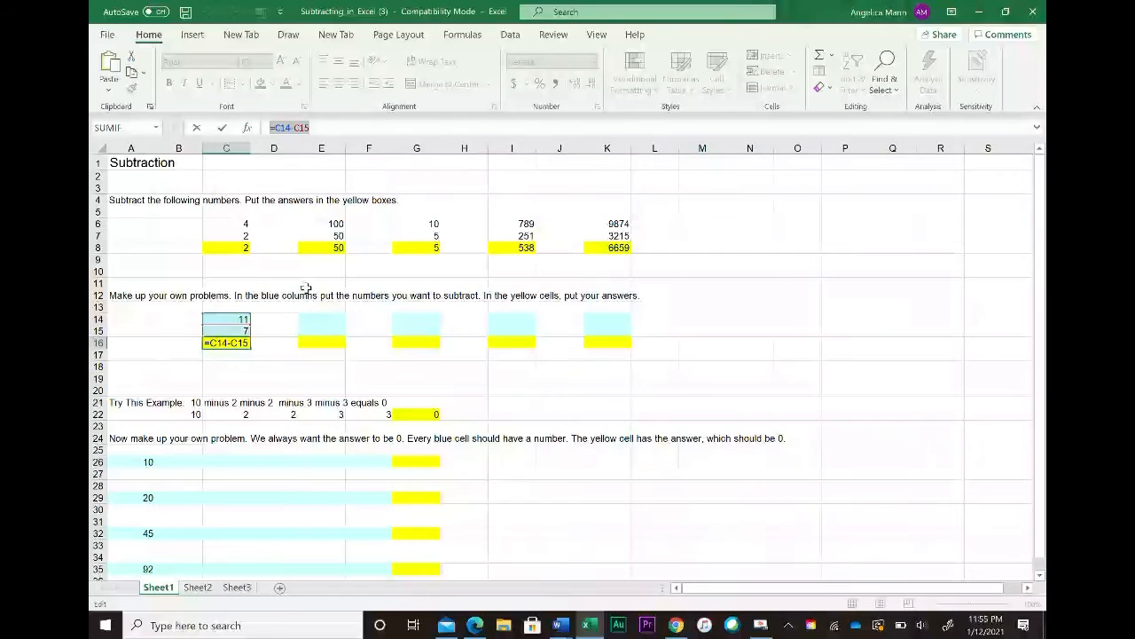
click(321, 355)
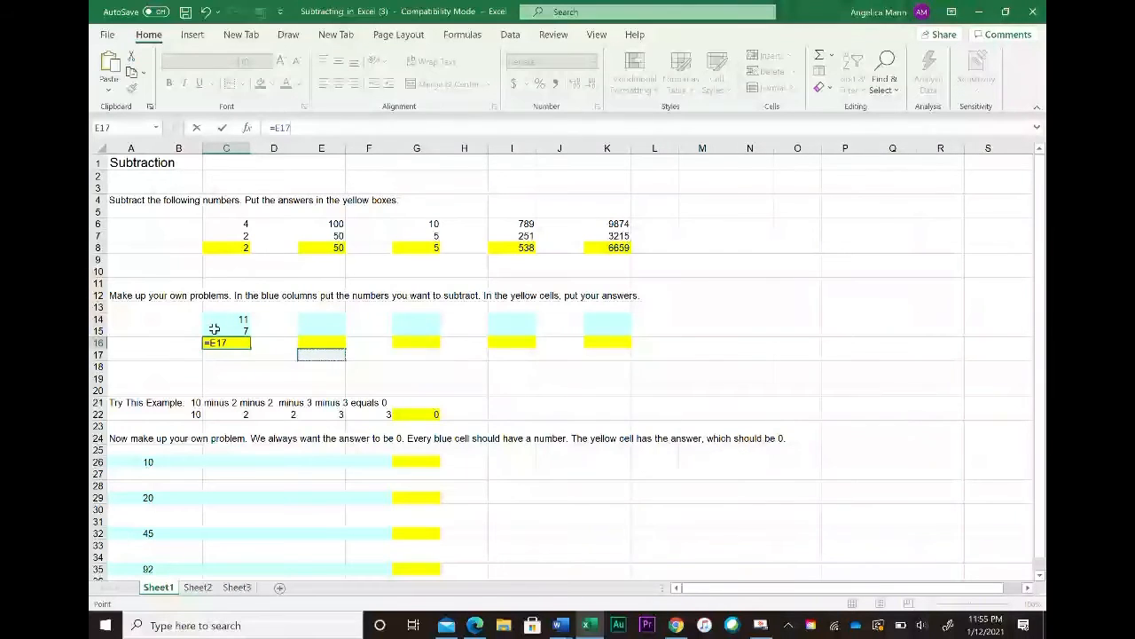
key(Escape)
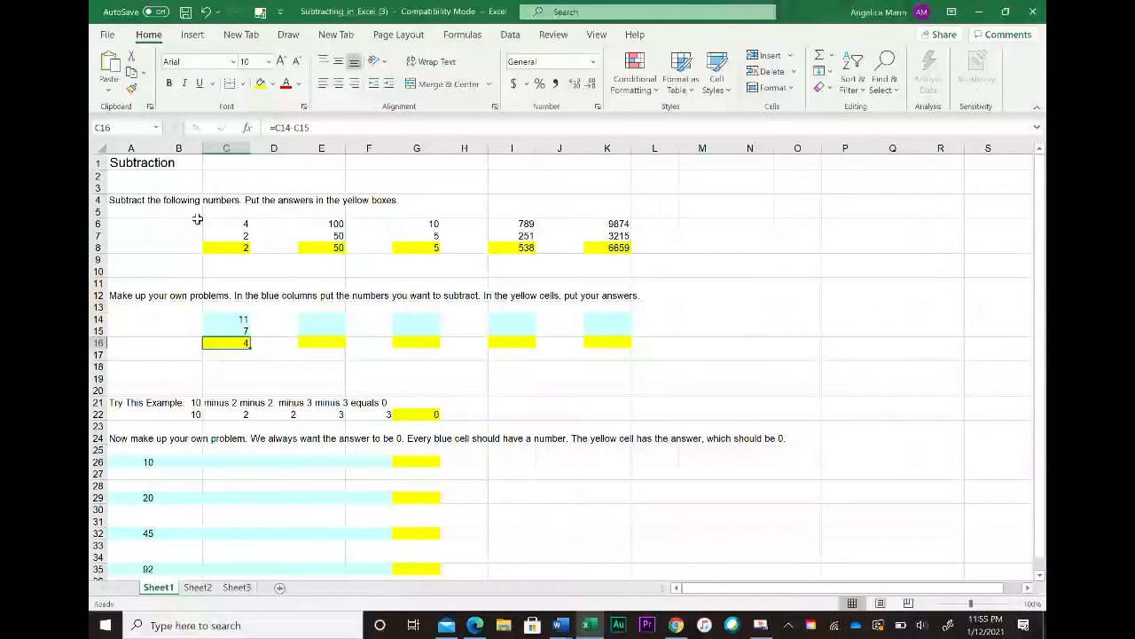
Step: Point out the empty blue input cells of the other make-your-own-problem columns
click(328, 320)
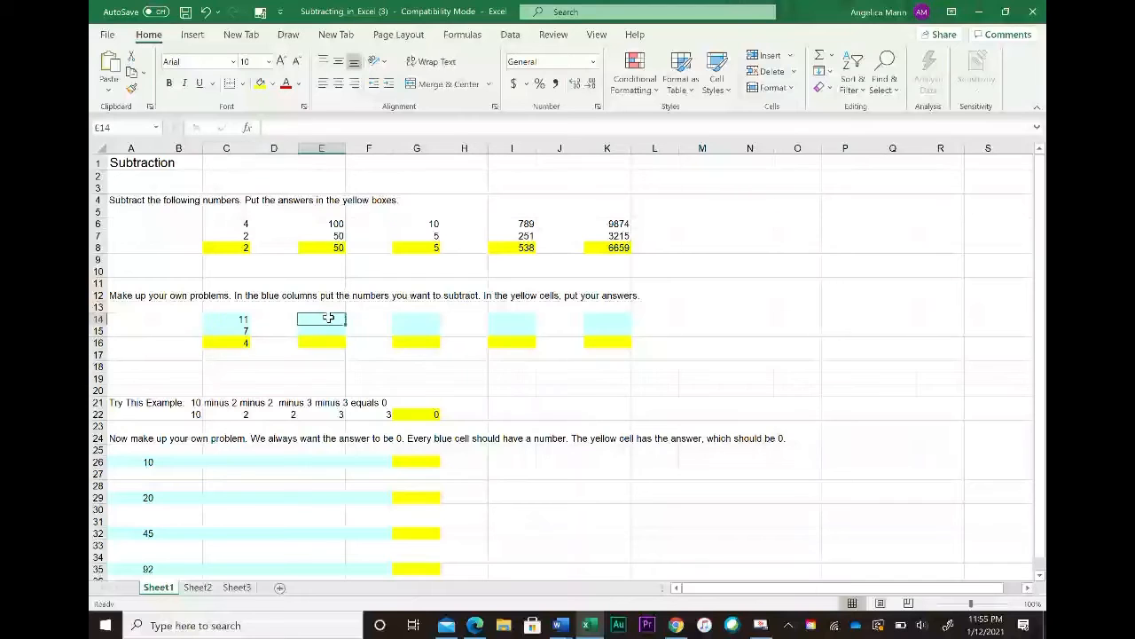
click(431, 320)
click(518, 329)
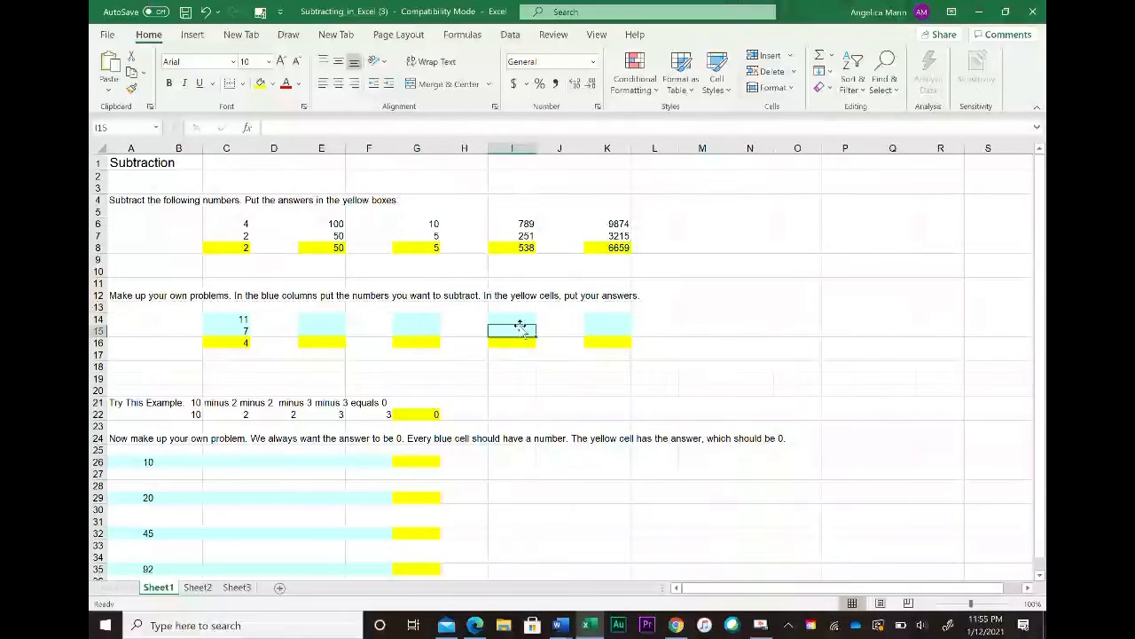
click(615, 318)
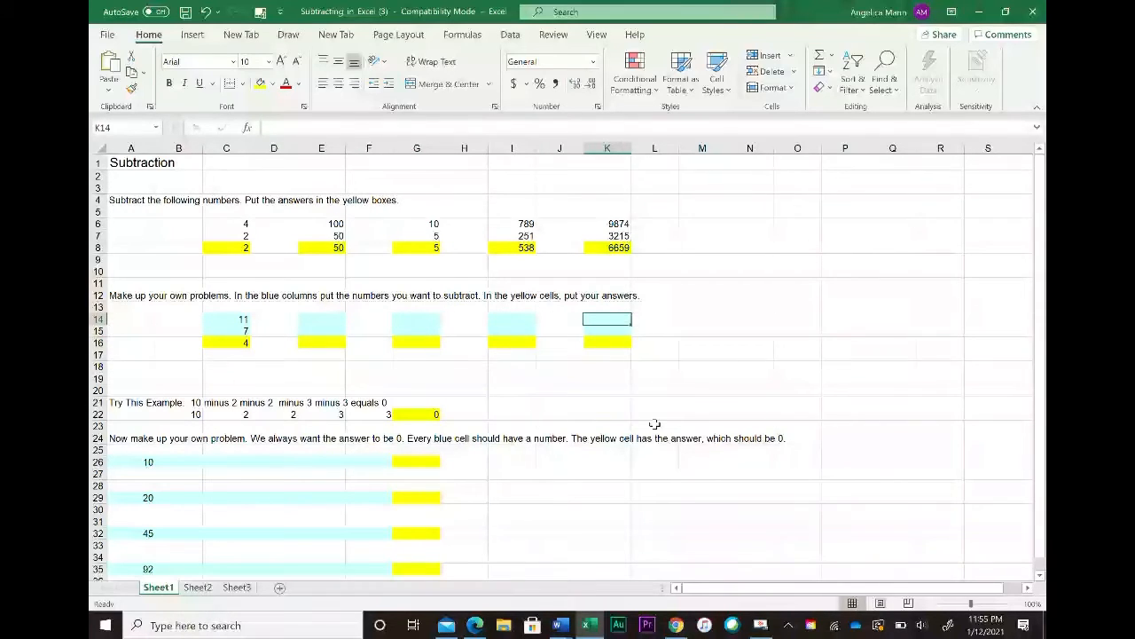
scroll(666, 440, down, 1)
scroll(665, 440, down, 5)
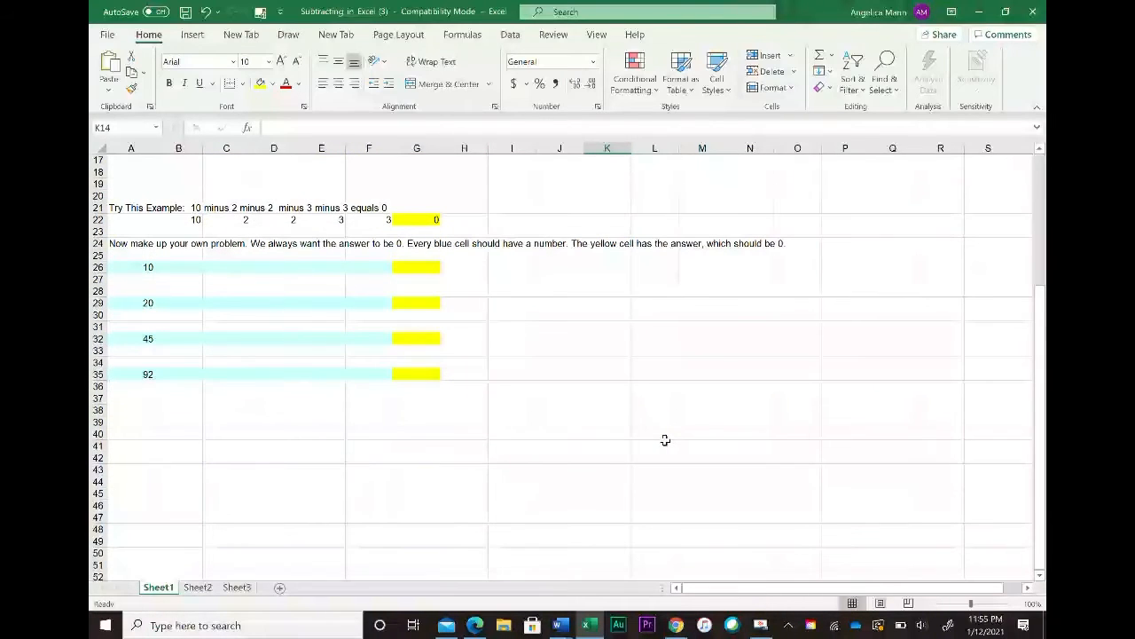
Step: Examine the cells across row 26 from the starting number to the yellow answer cell
click(166, 266)
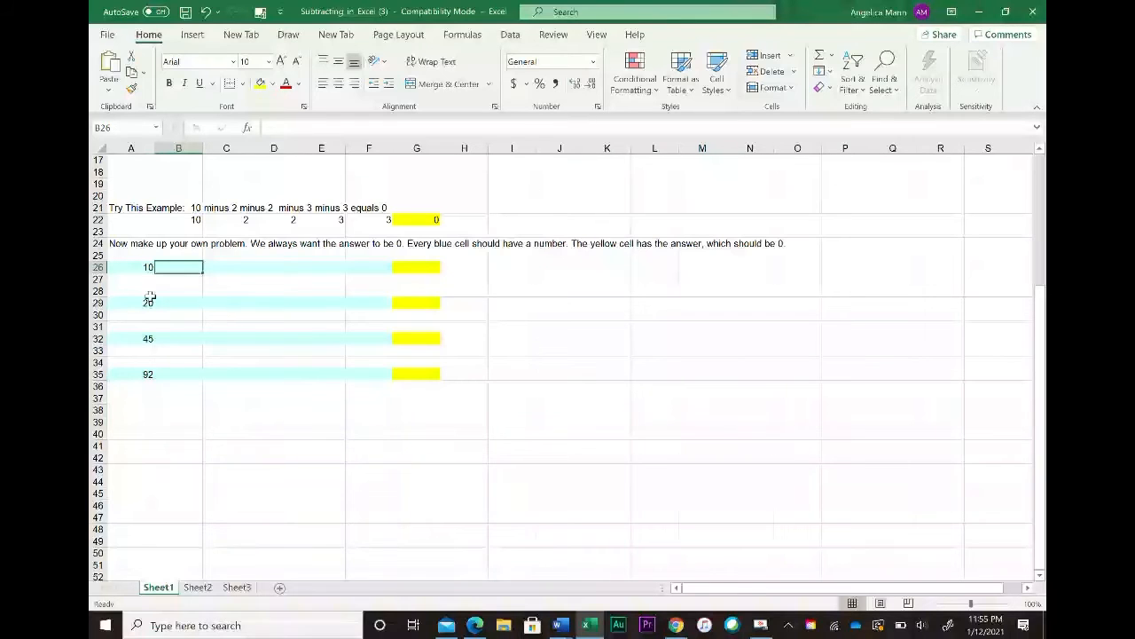
click(426, 268)
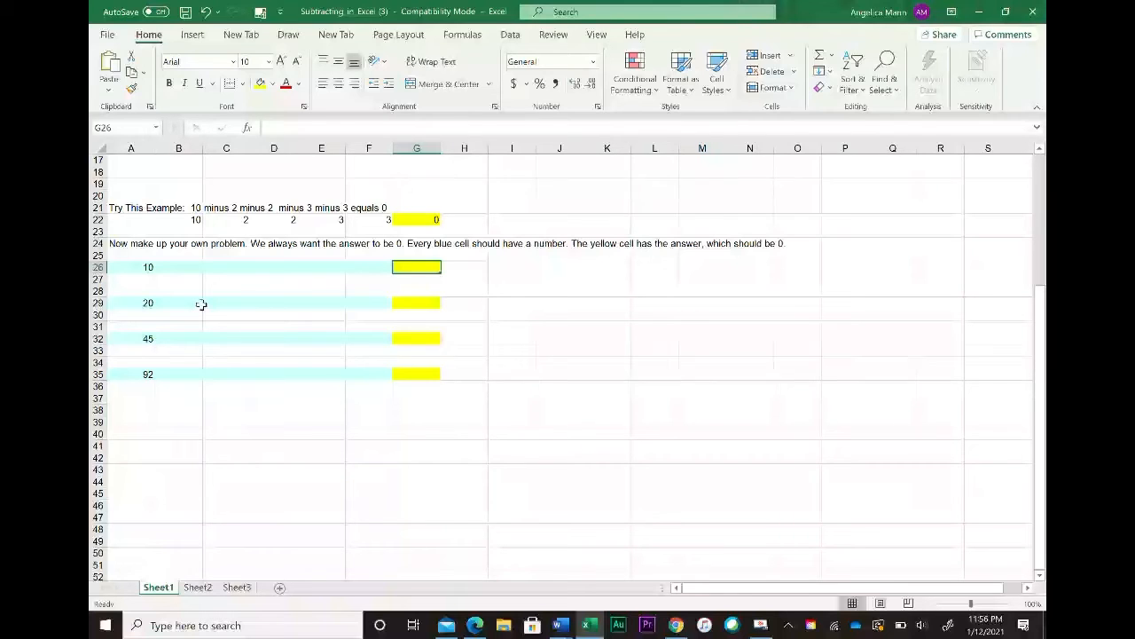
click(144, 266)
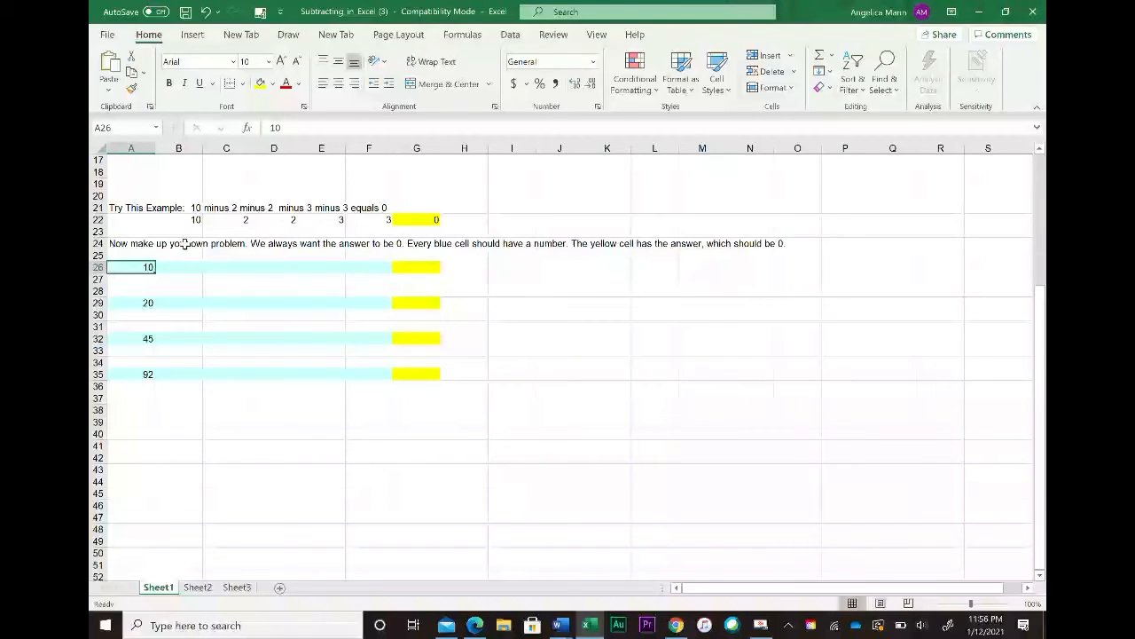
click(234, 265)
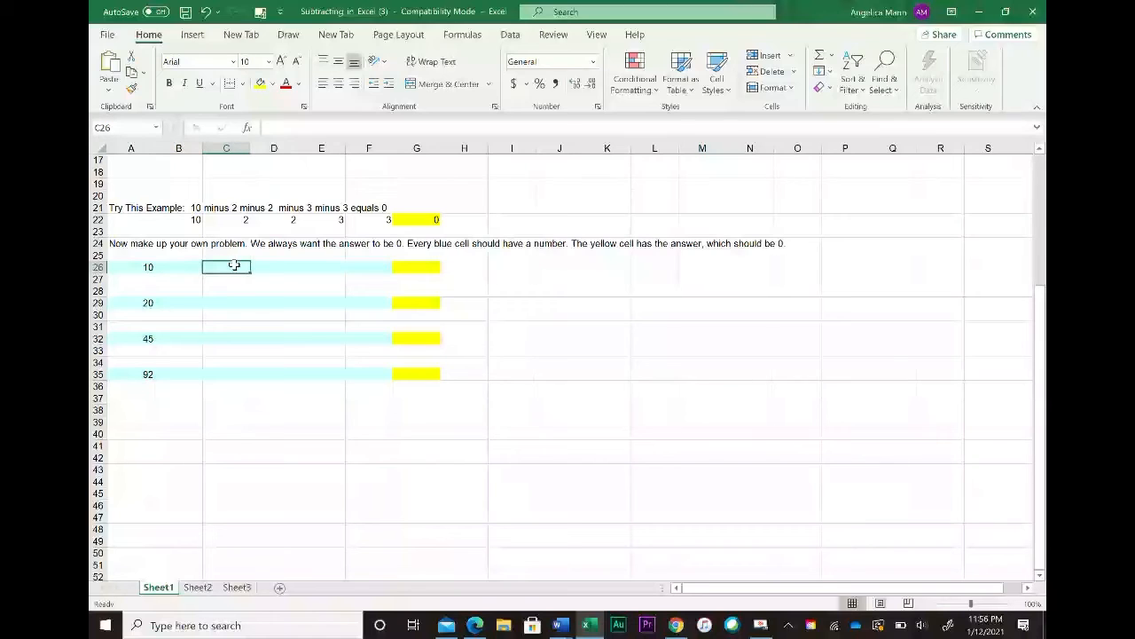
click(295, 268)
click(337, 269)
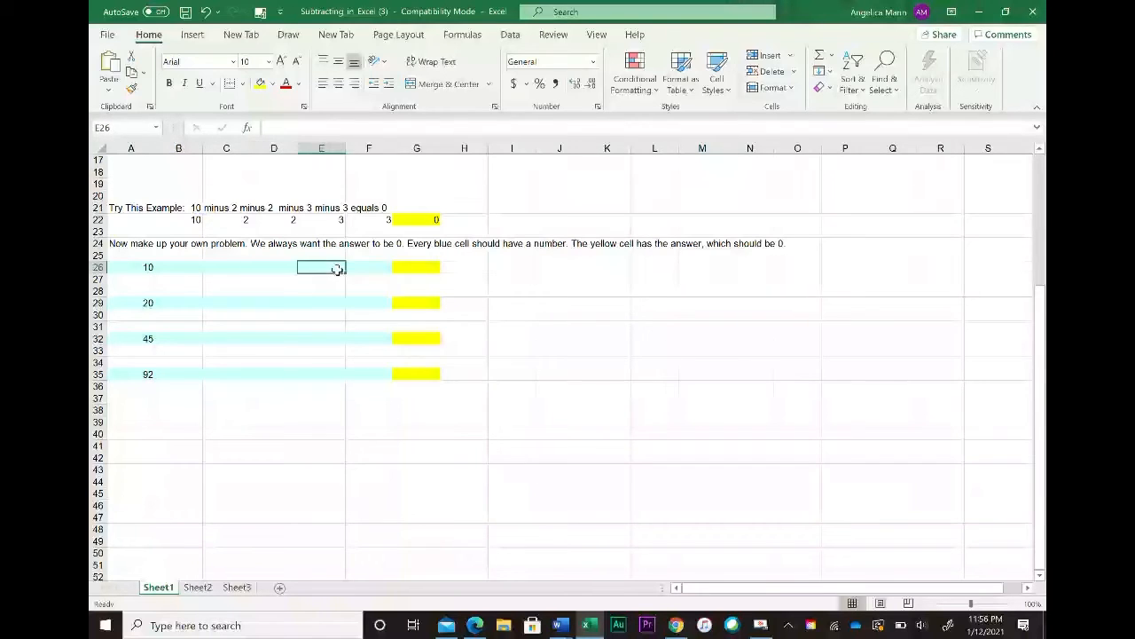
click(374, 269)
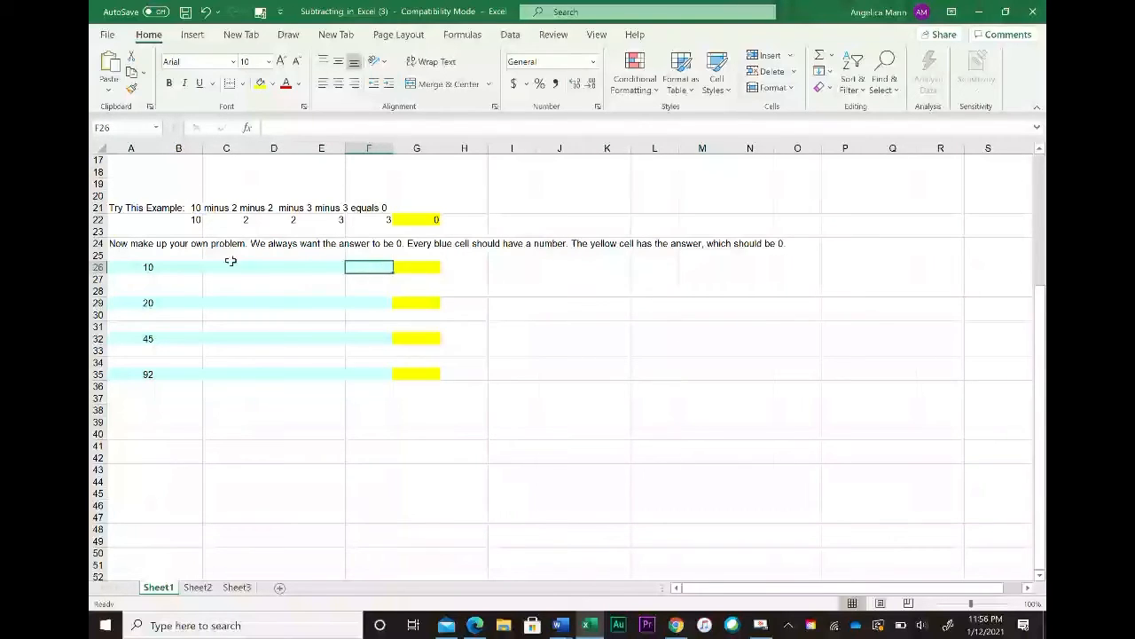
Step: Enter a formula in G26 that subtracts B26, C26, D26, E26 and F26 from A26
click(428, 268)
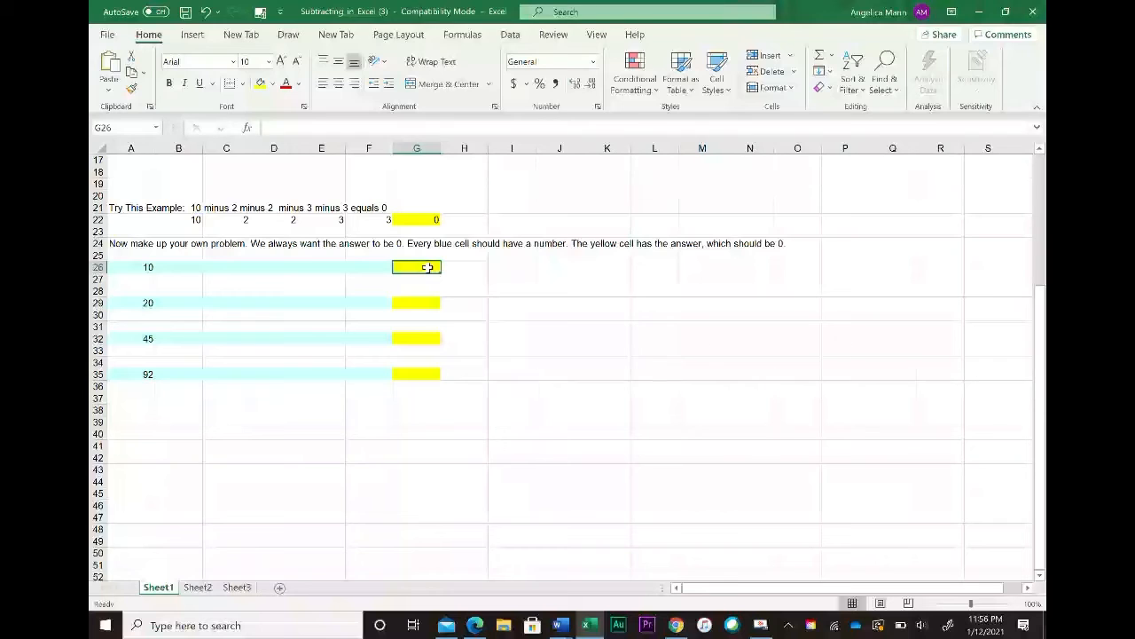
text(=)
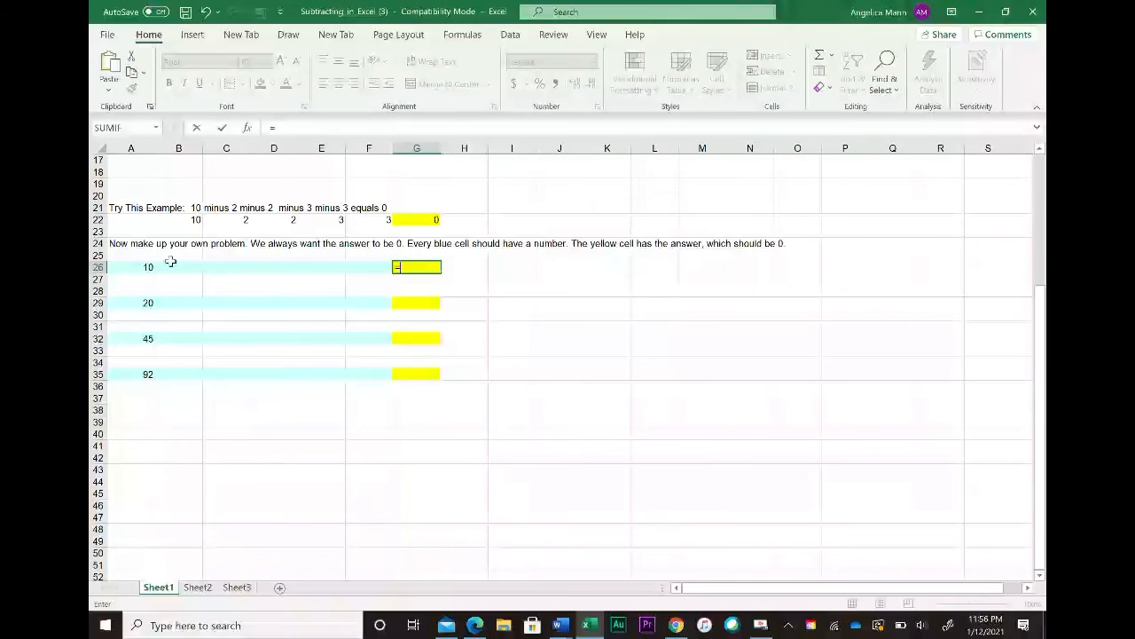
click(139, 269)
text(-)
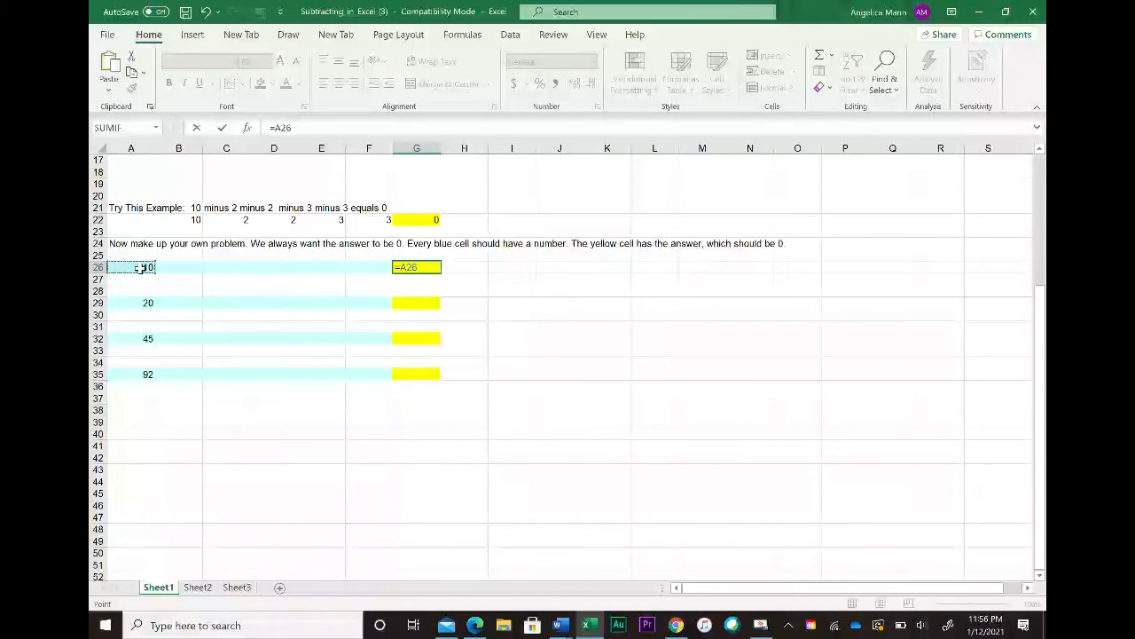
click(182, 268)
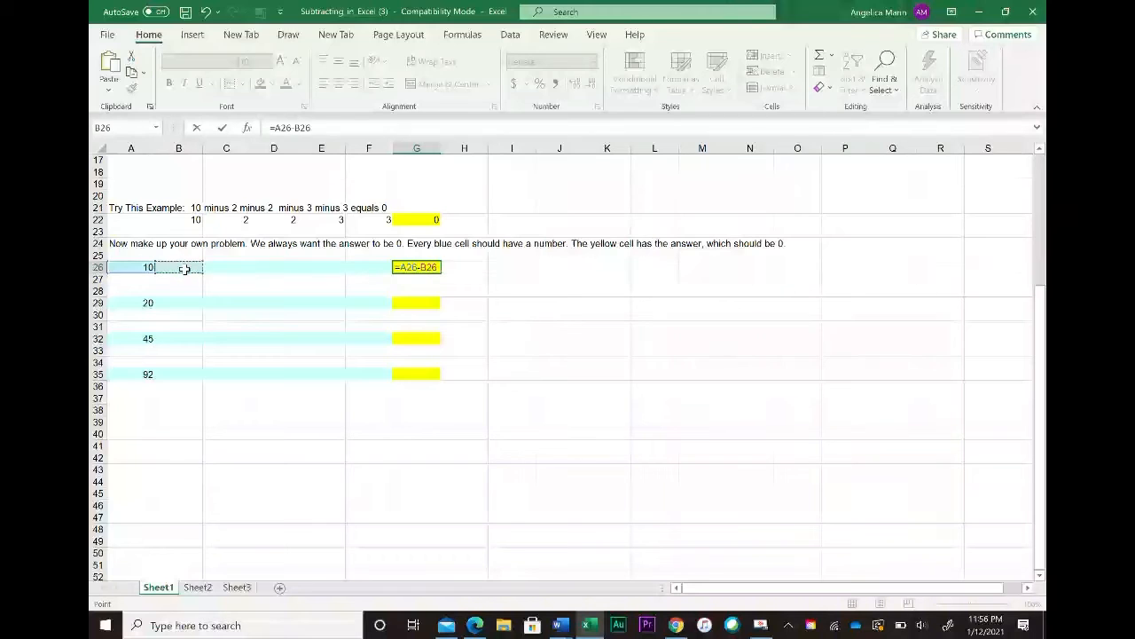
text(-)
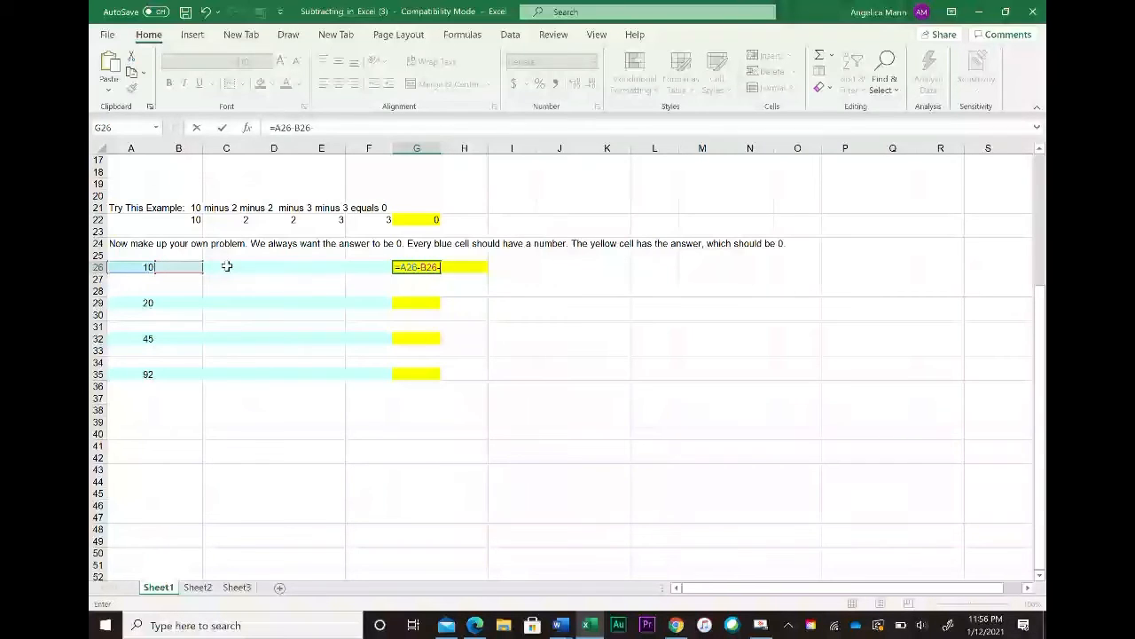
click(227, 268)
text(-)
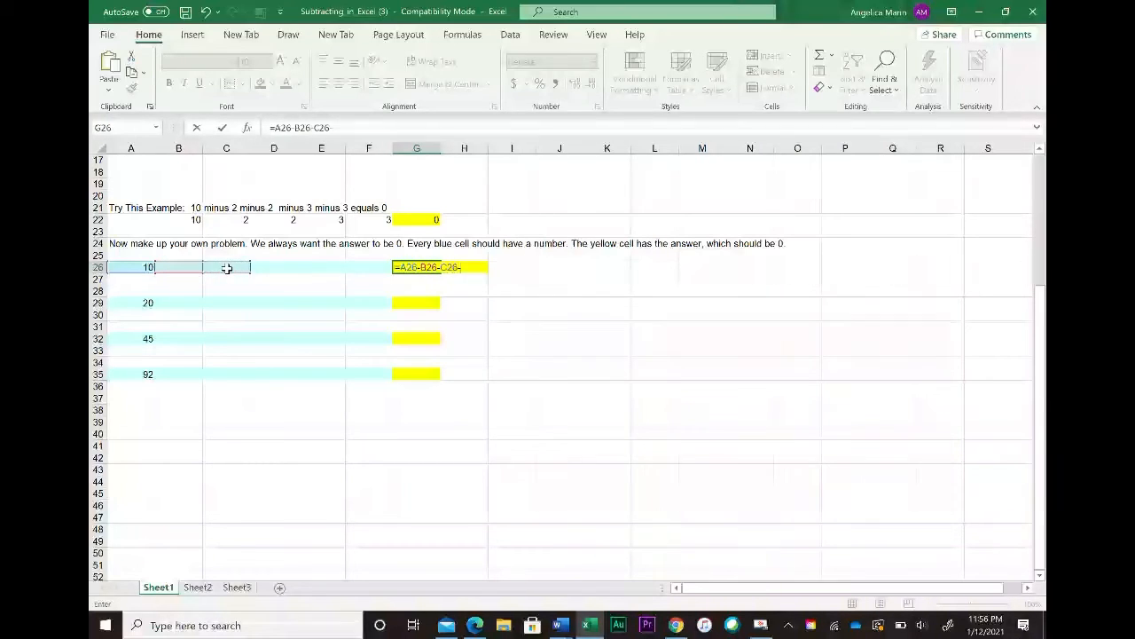
click(275, 268)
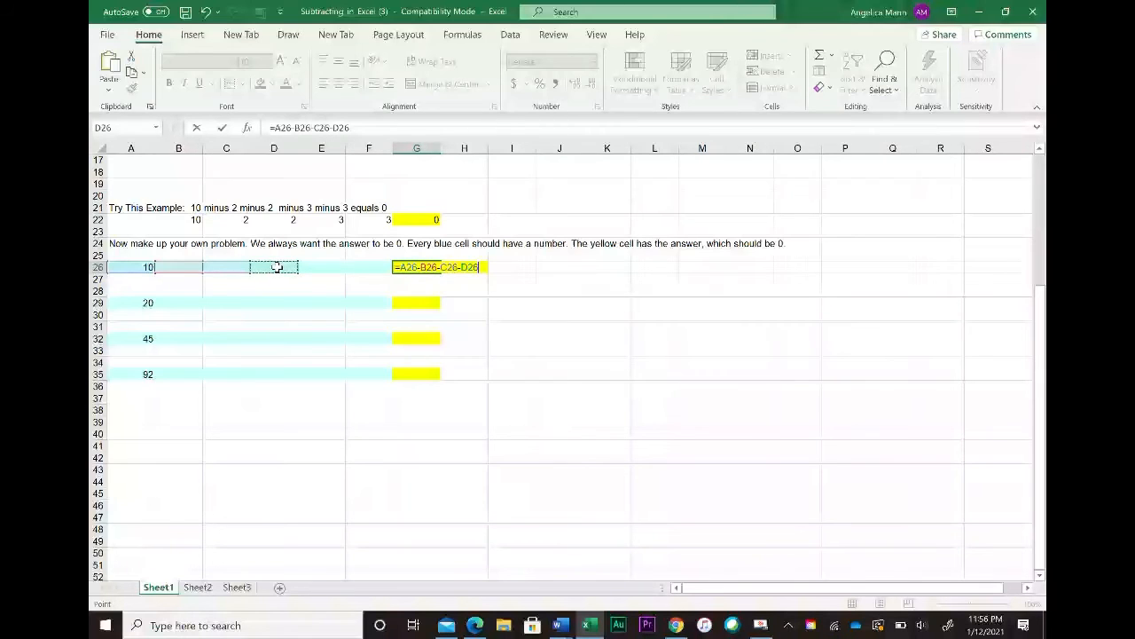
text(-)
click(323, 267)
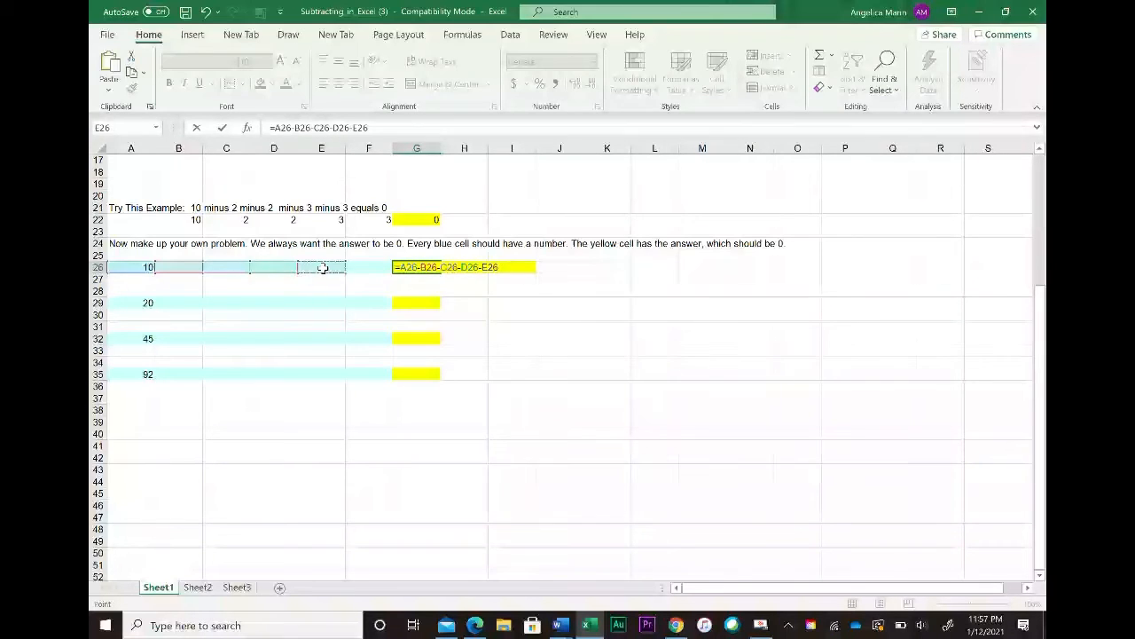
text(-)
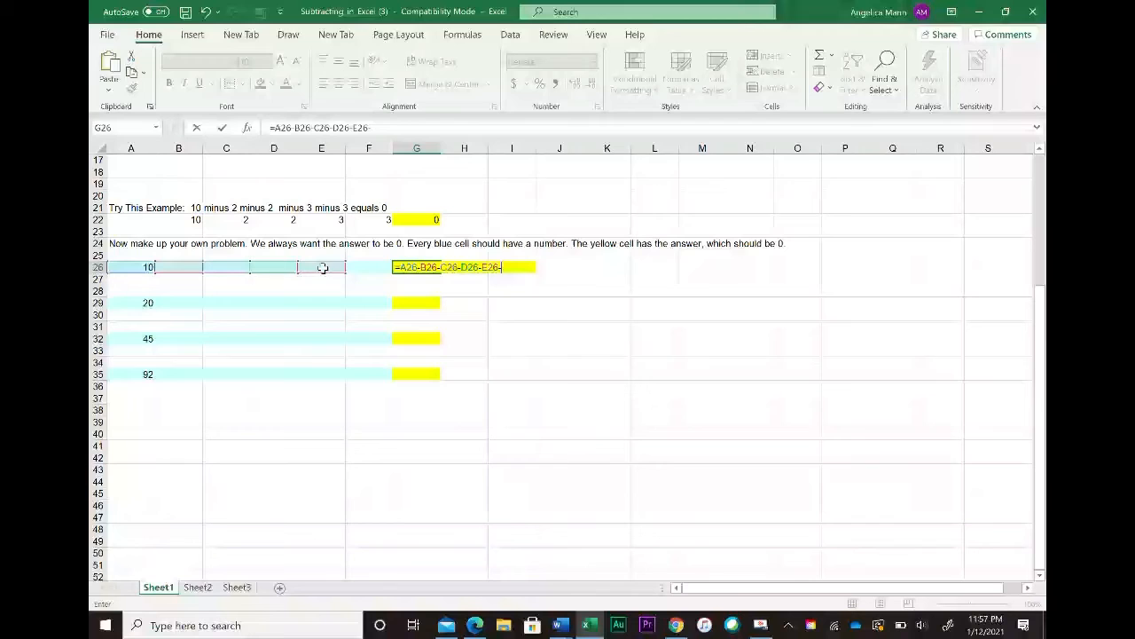
click(371, 268)
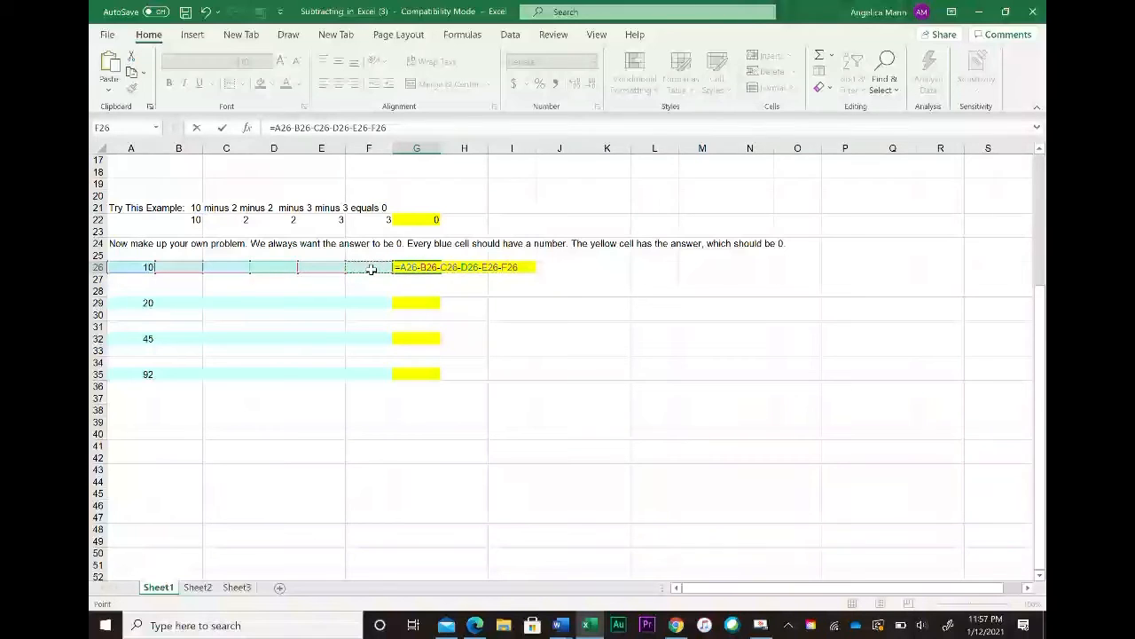
key(Return)
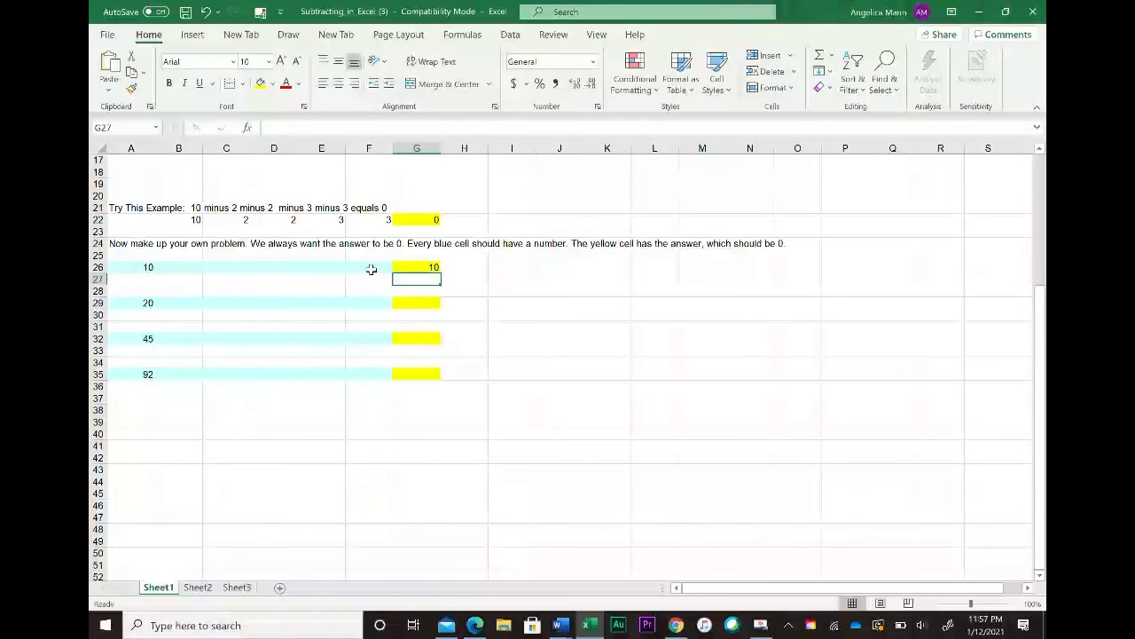
Step: Fill B26 through F26 with 4, 2, 1, 2 and 1 so the answer in G26 becomes 0
click(188, 267)
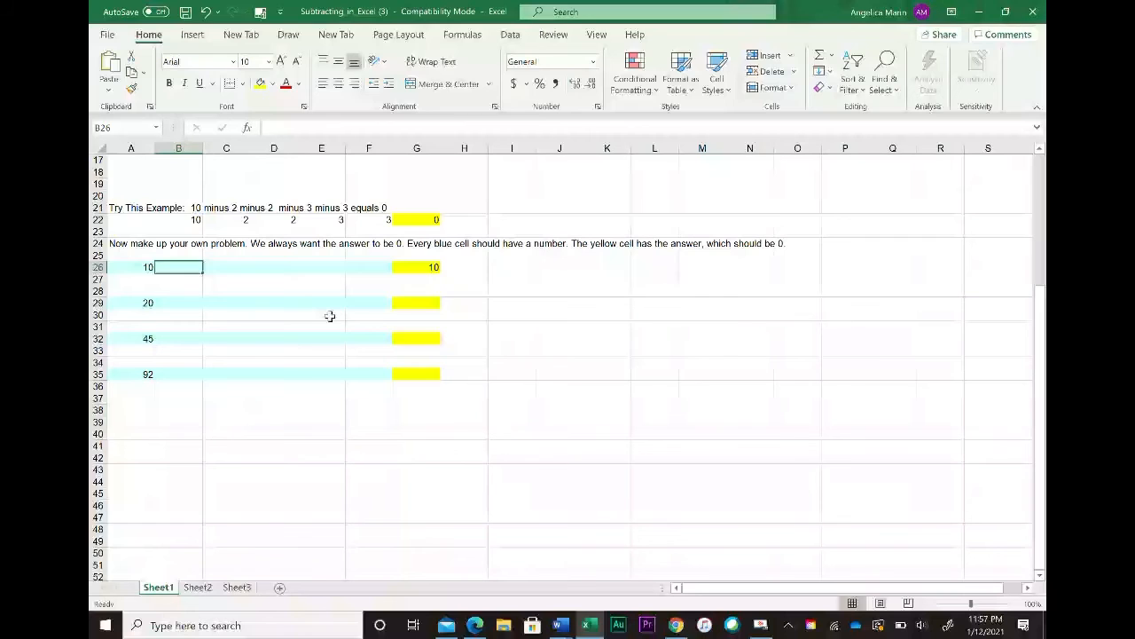
text(4)
key(Tab)
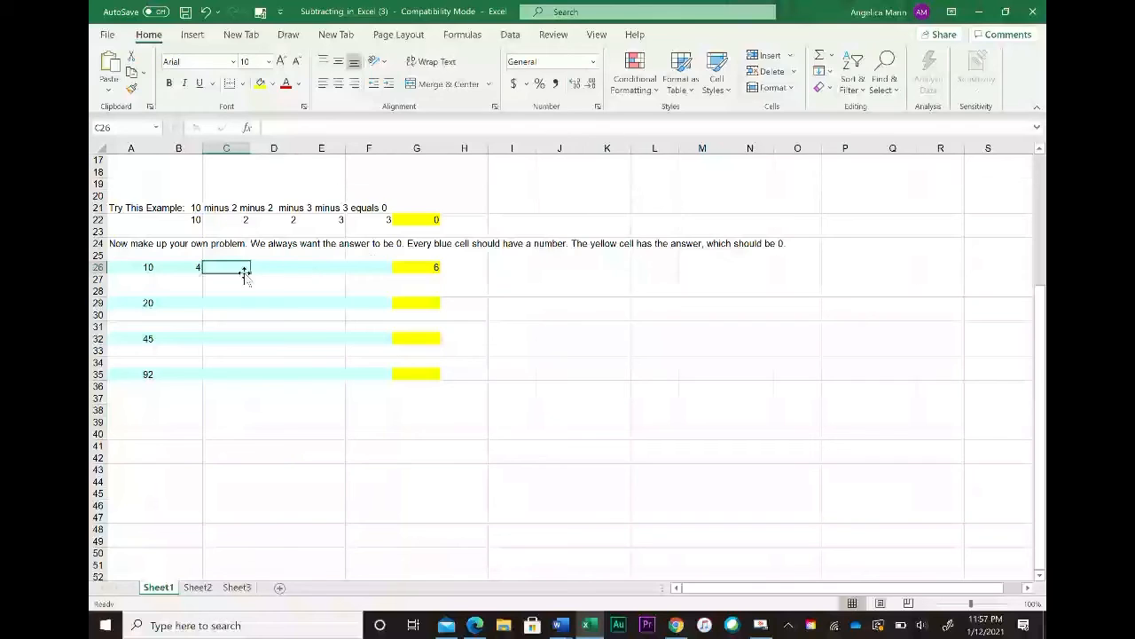
text(2)
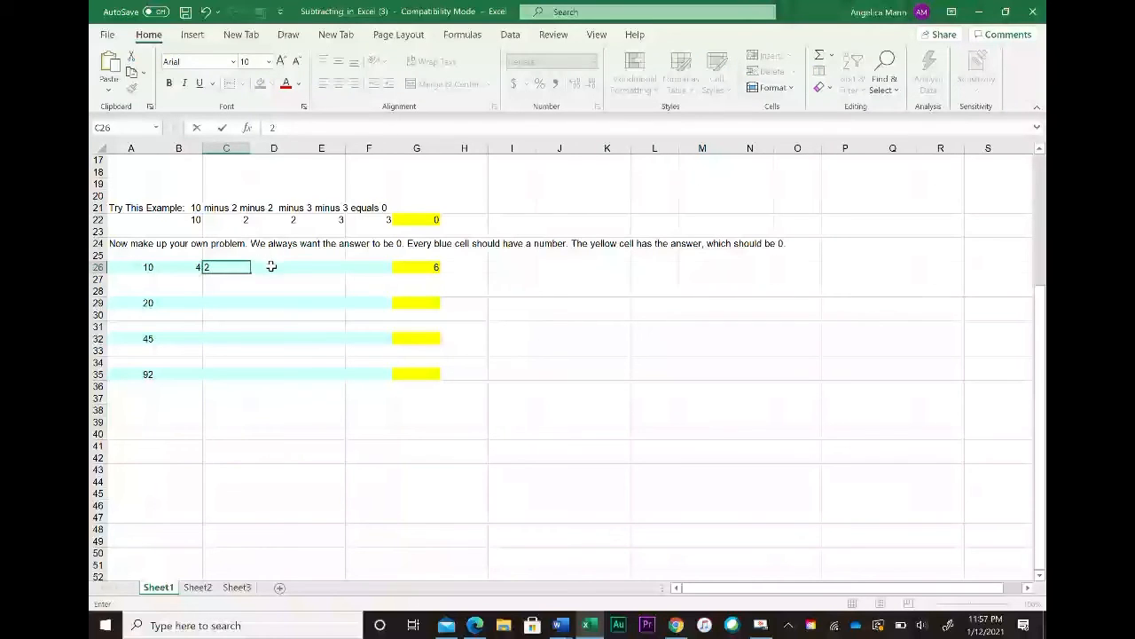
click(271, 266)
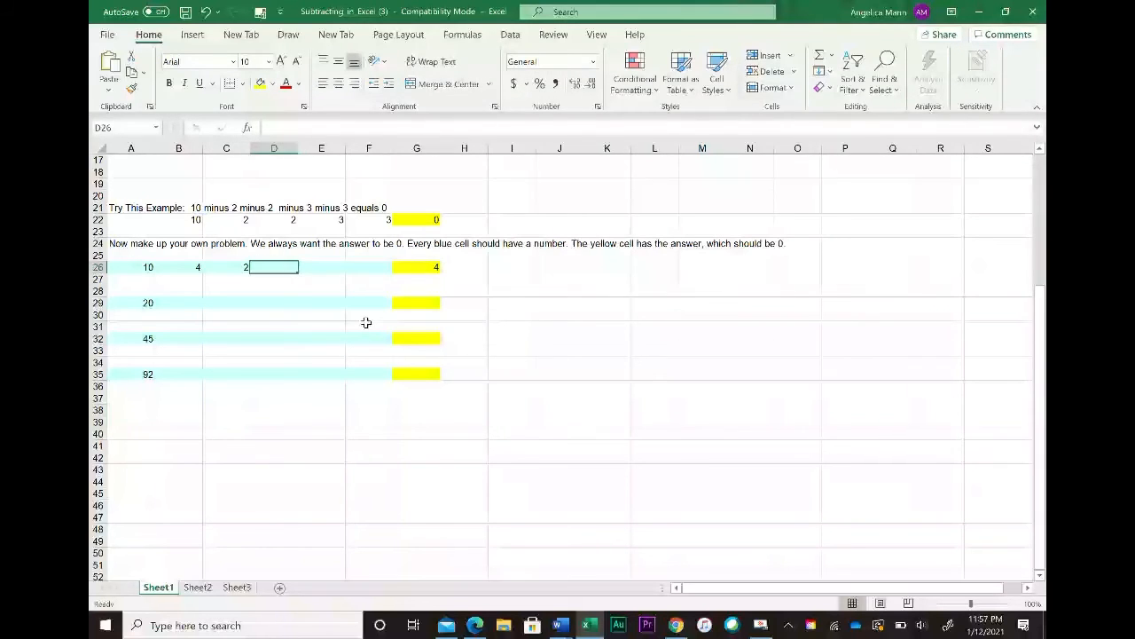
text(1)
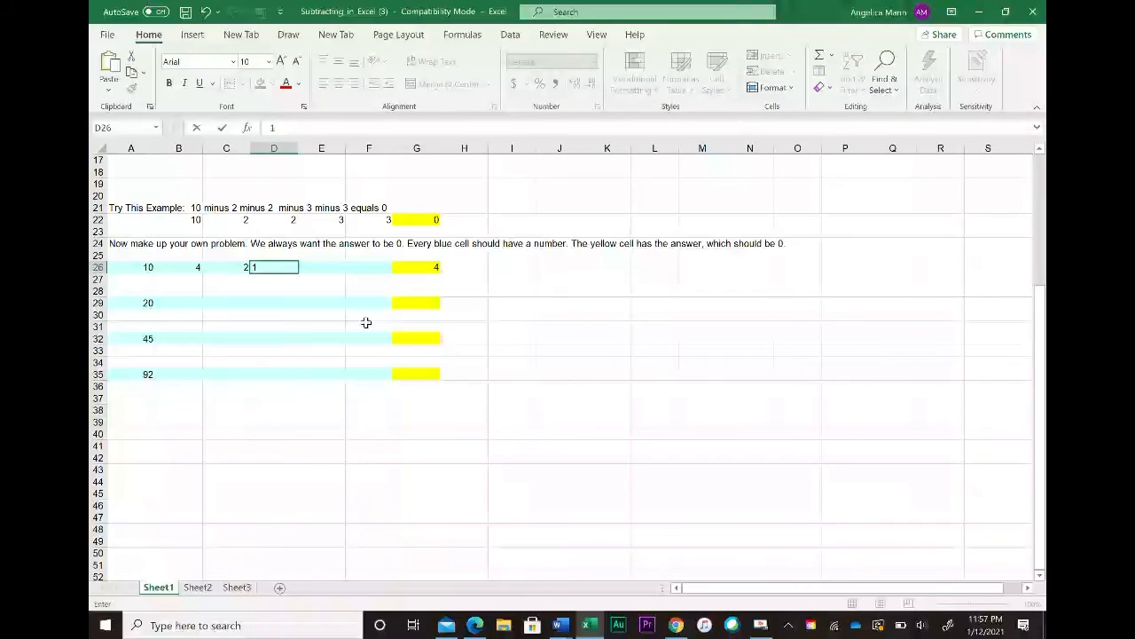
click(338, 266)
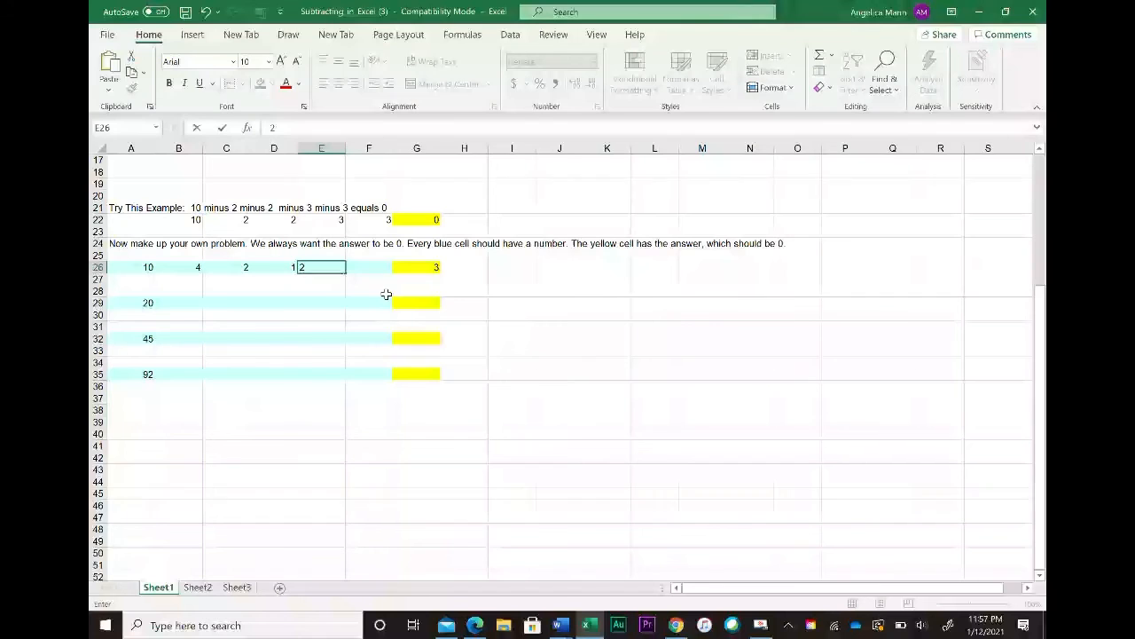
key(Tab)
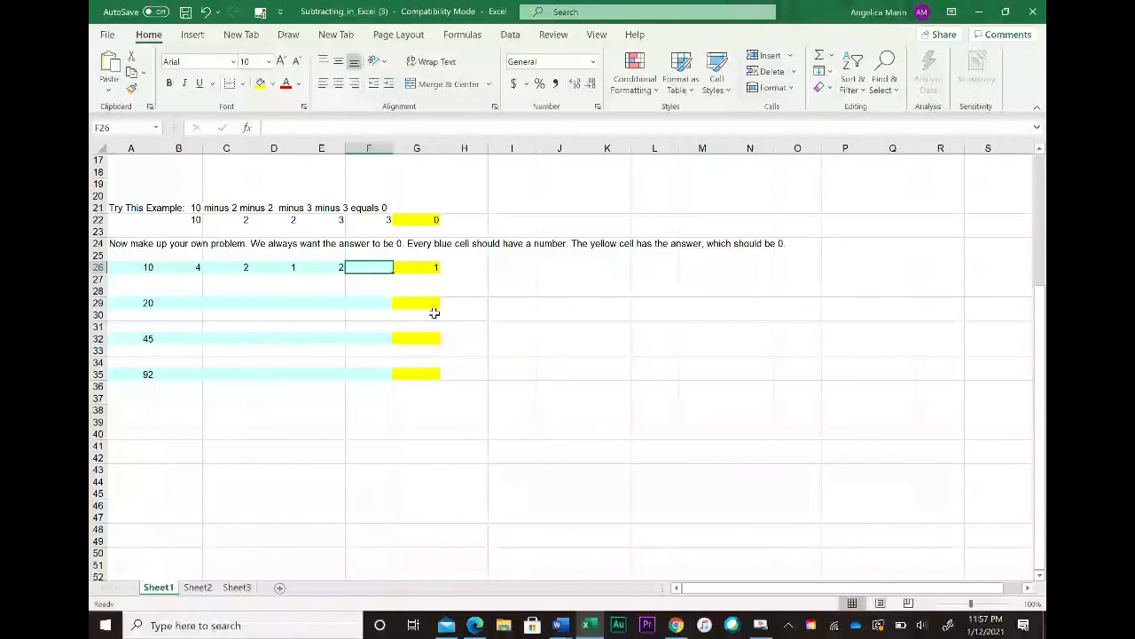
text(1)
key(Return)
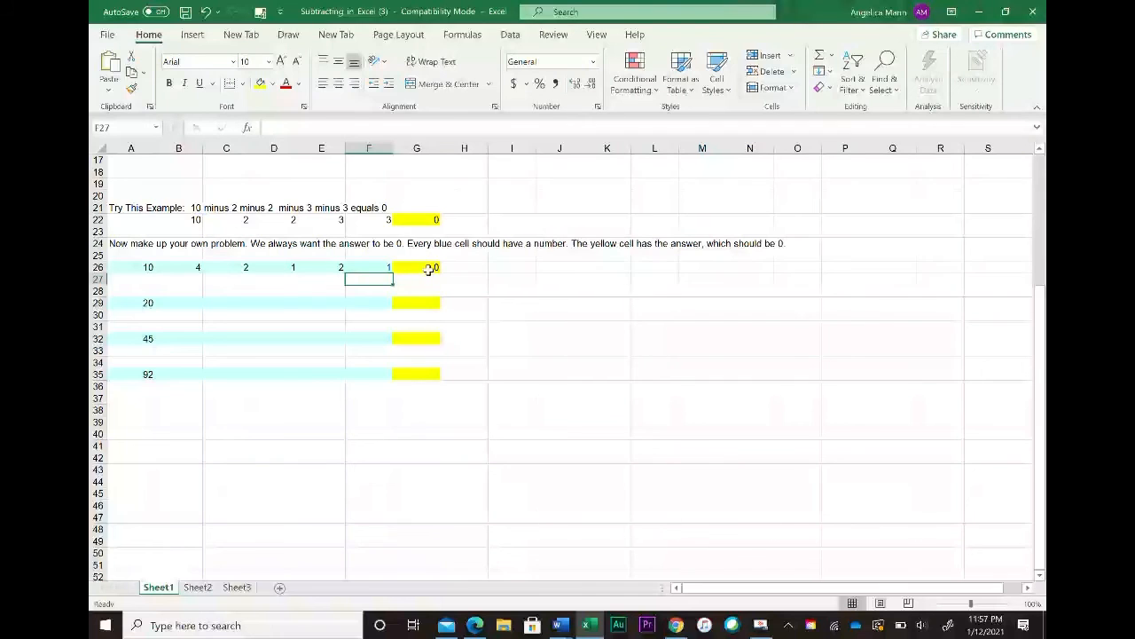
click(429, 269)
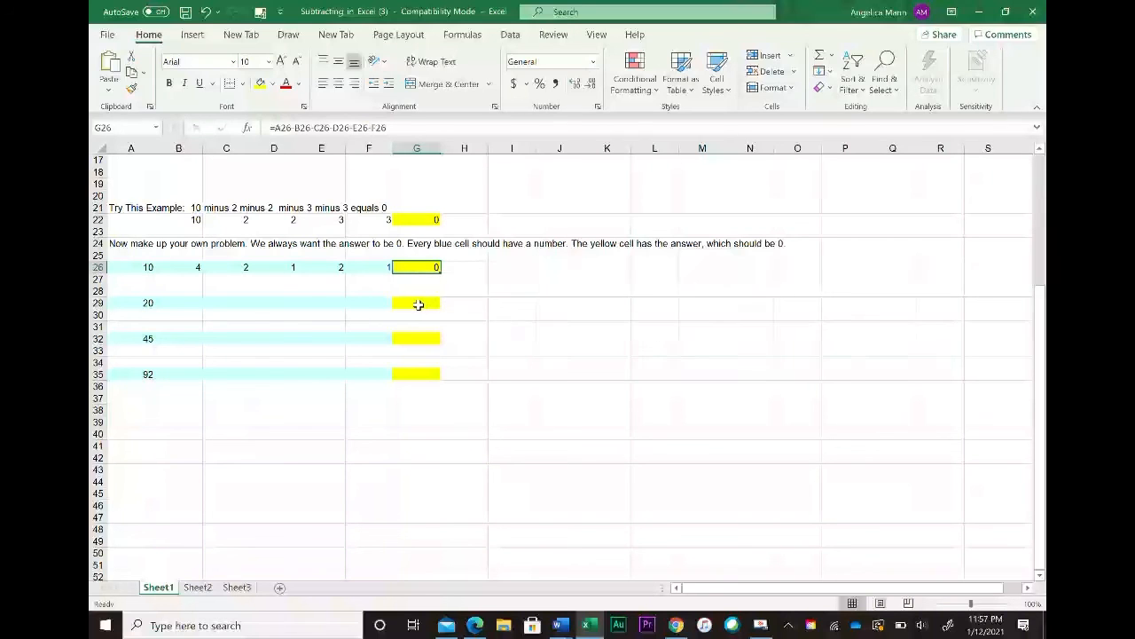
Step: Enter a formula in G29 that subtracts B29, C29, D29, E29 and F29 from A29
click(418, 304)
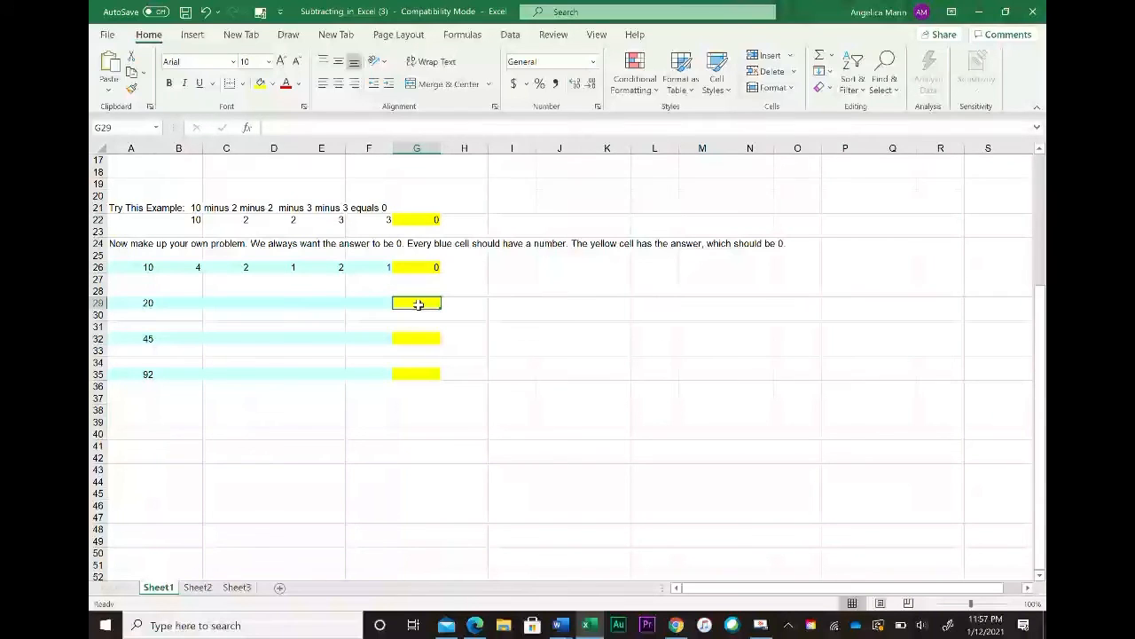
text(=)
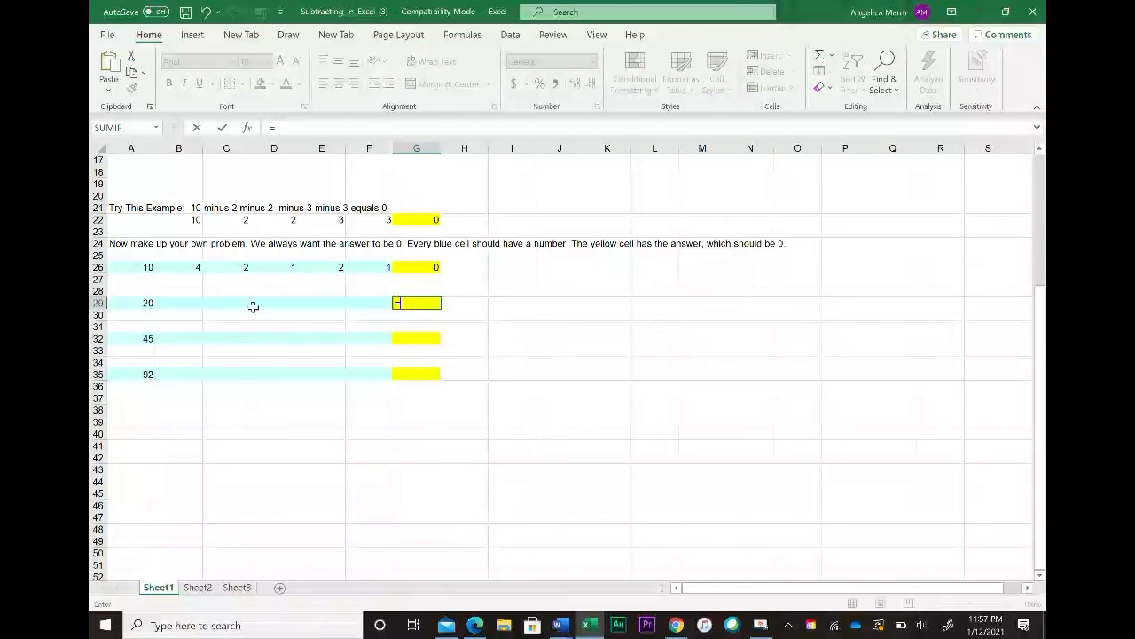
click(147, 303)
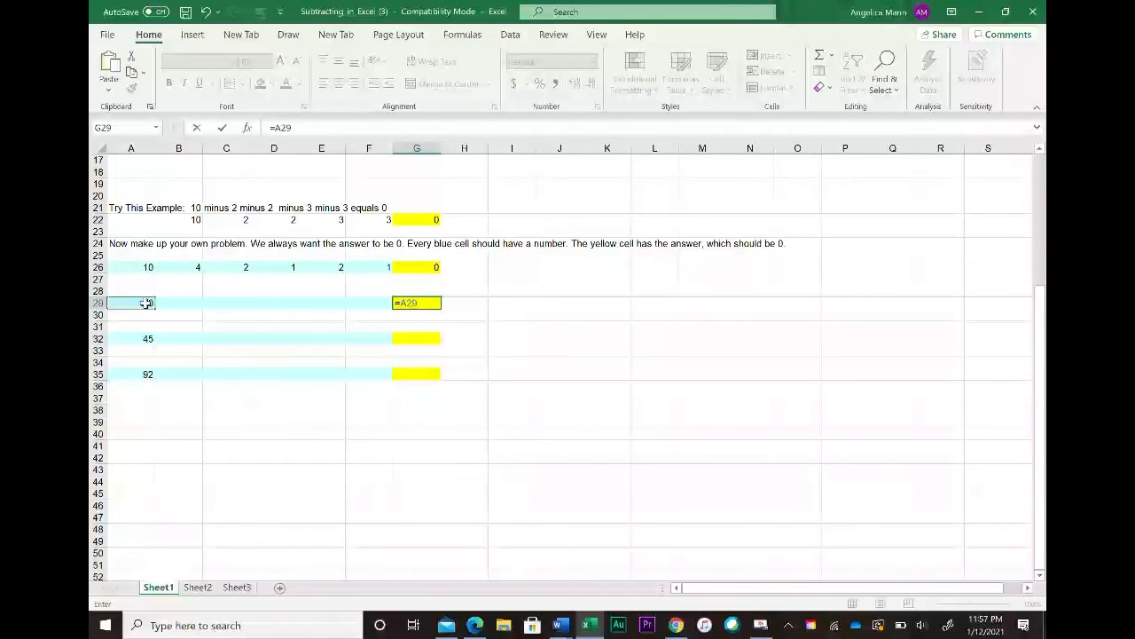
text(-)
click(188, 303)
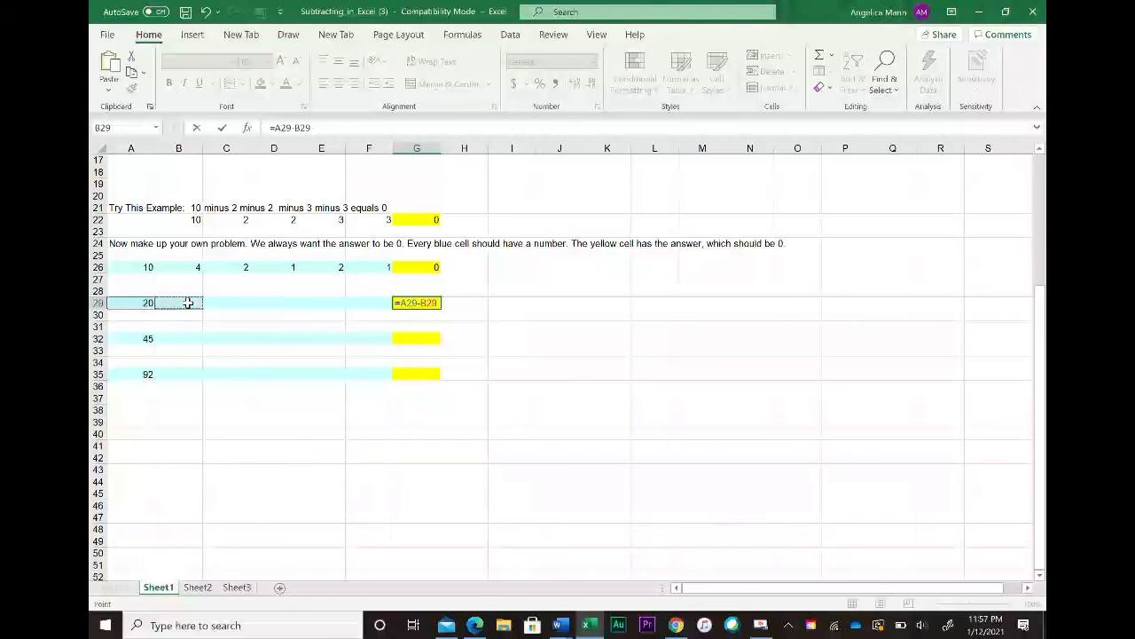
text(-)
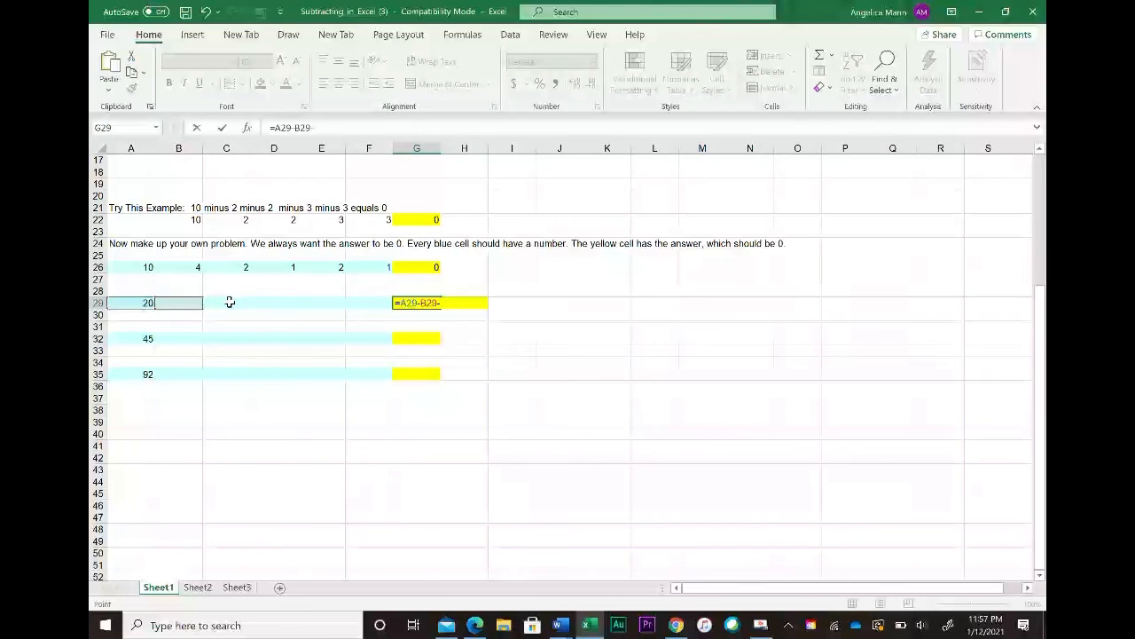
click(229, 303)
text(-)
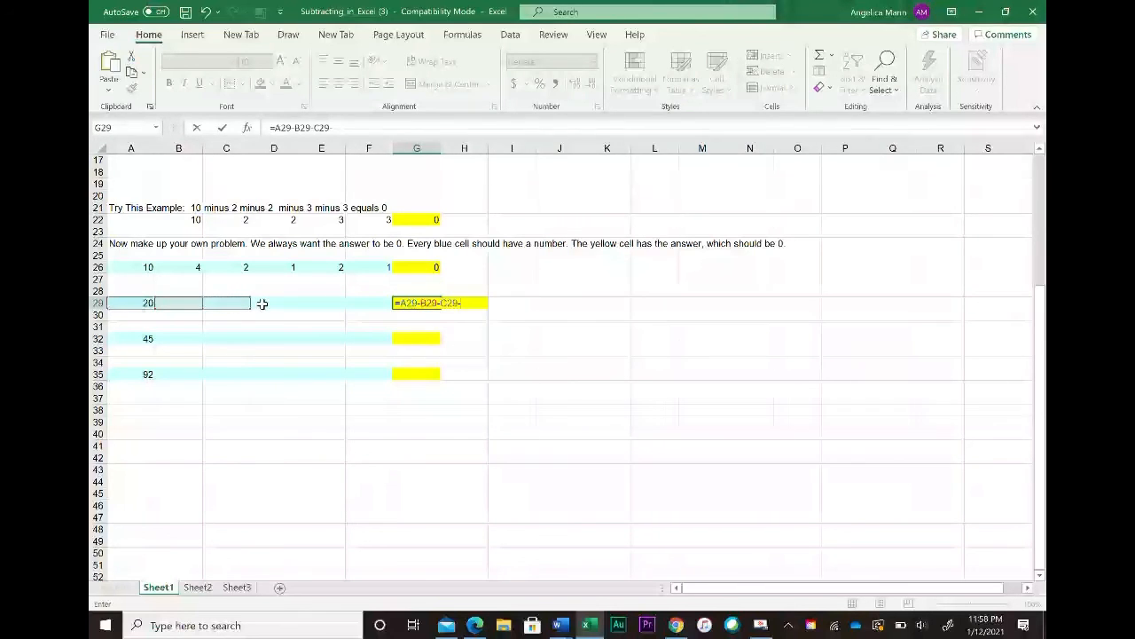
click(262, 303)
text(-)
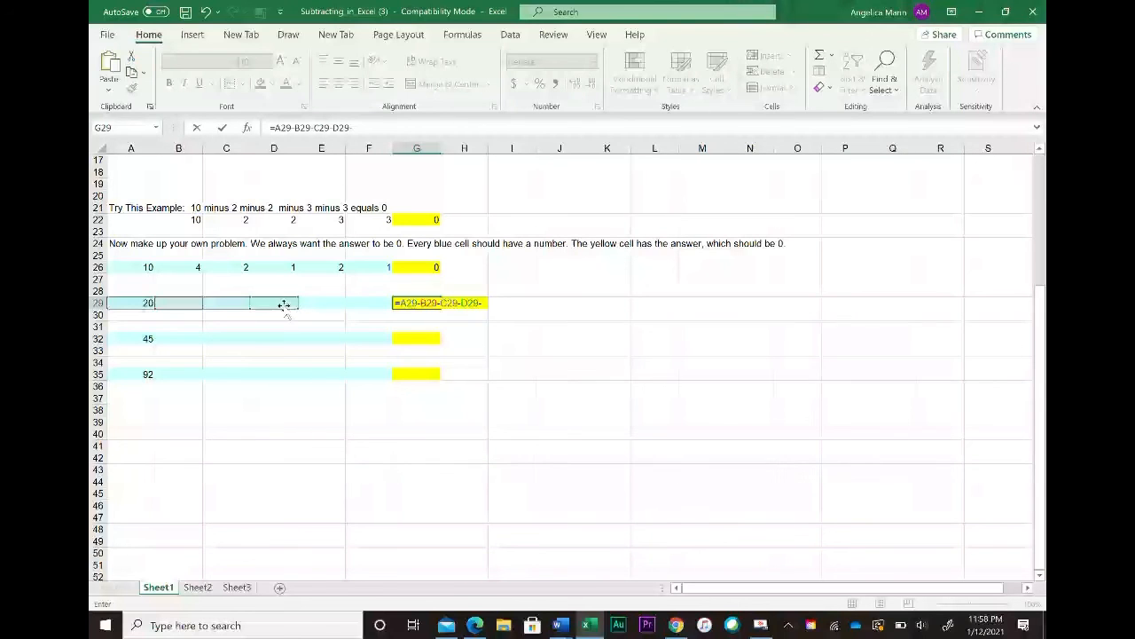
click(322, 304)
text(-)
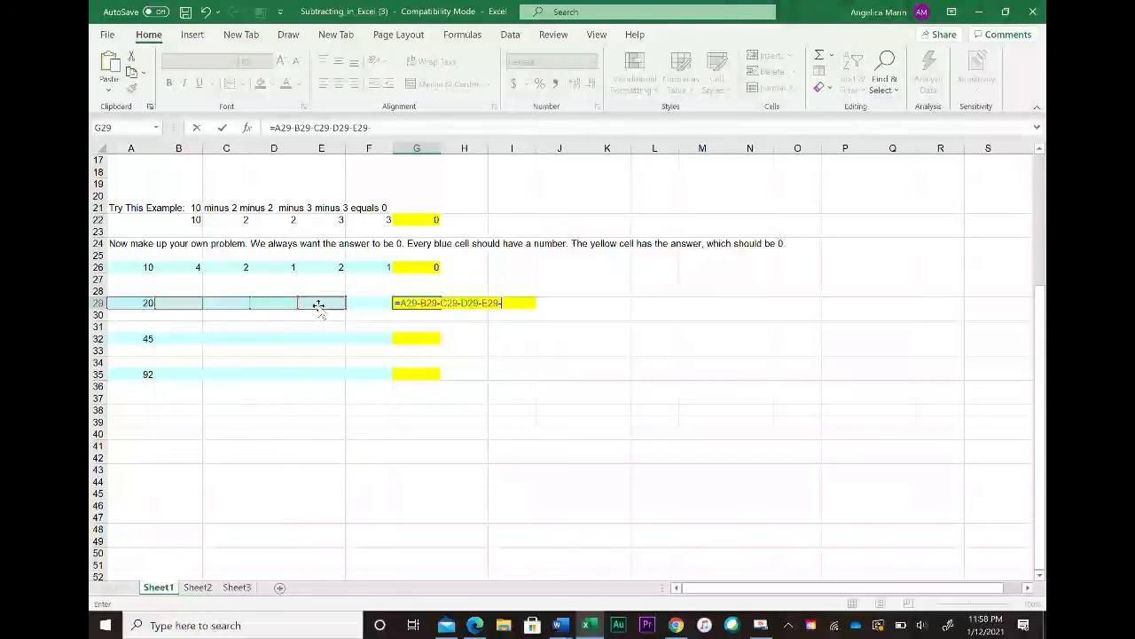
click(362, 302)
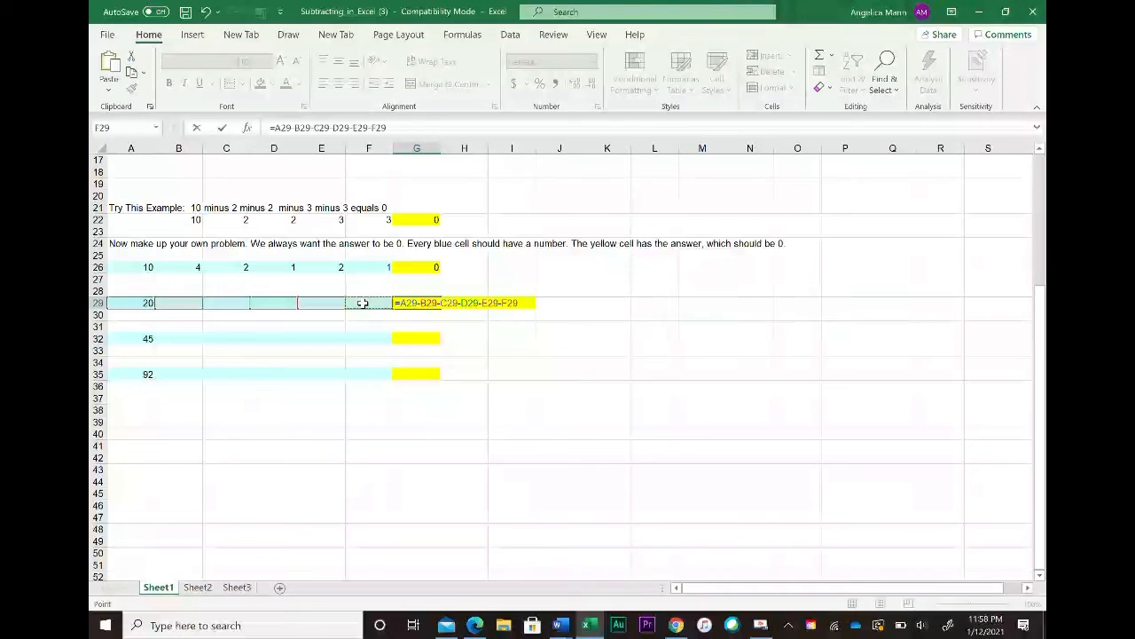
key(Return)
Step: Fill B29 through F29 with 5, 7, 2, 5 and 1 so the answer in G29 becomes 0
click(199, 305)
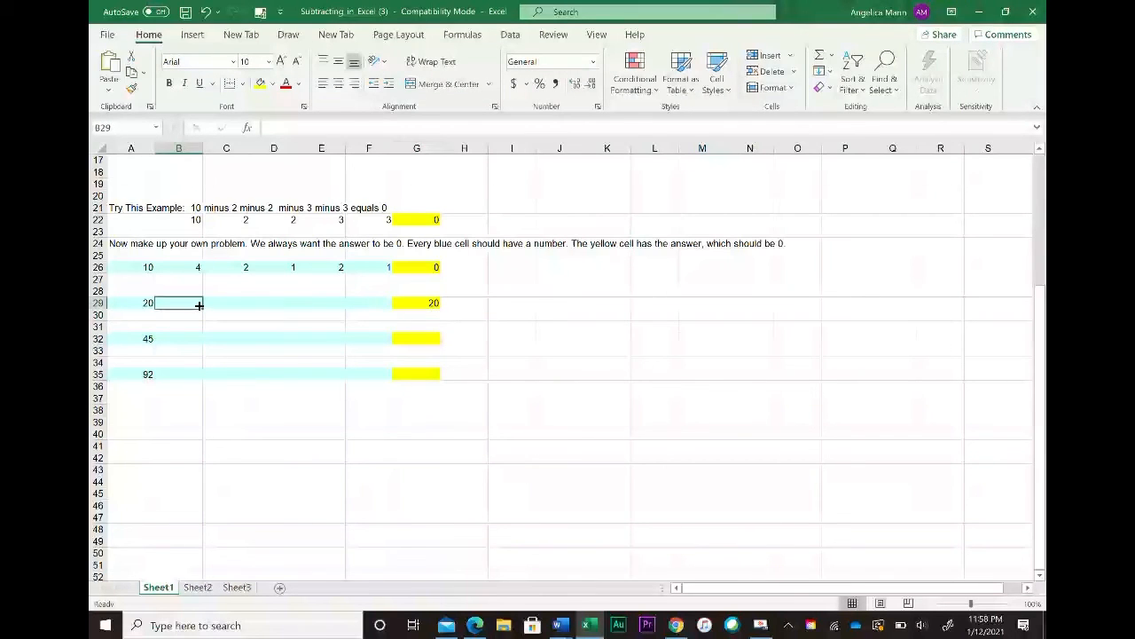
text(5)
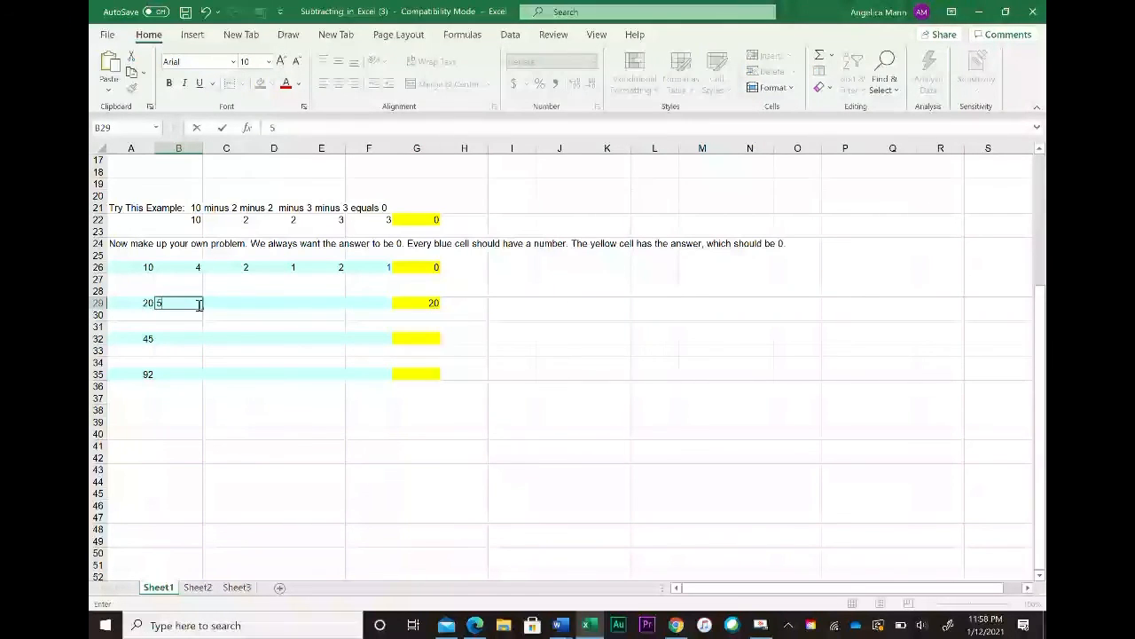
key(Tab)
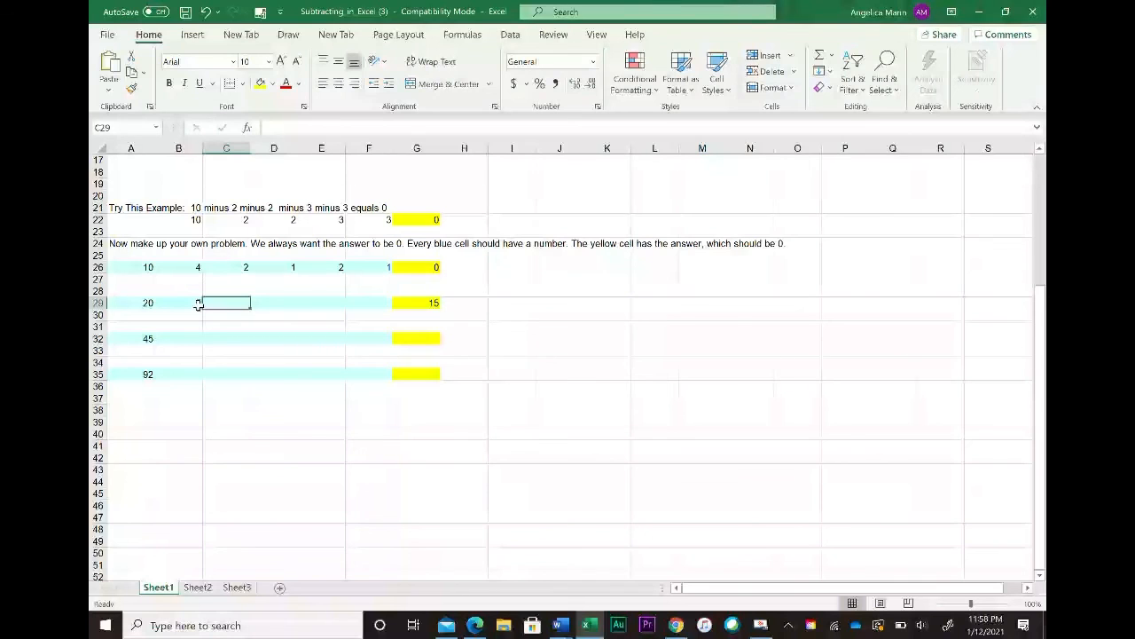
text(7)
key(Tab)
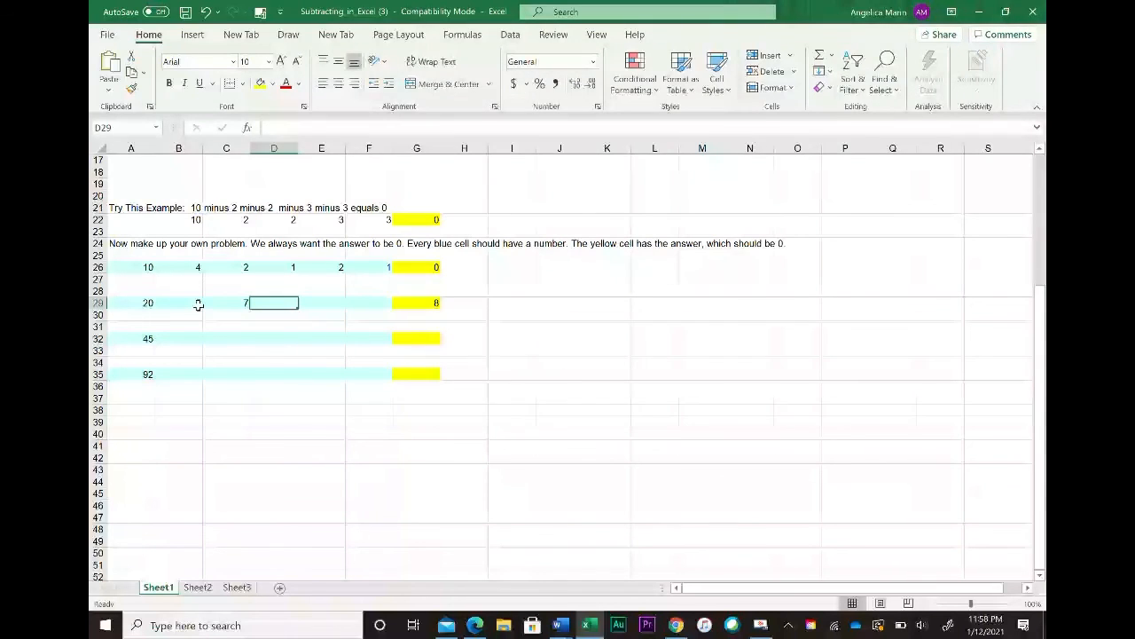
text(2)
key(Tab)
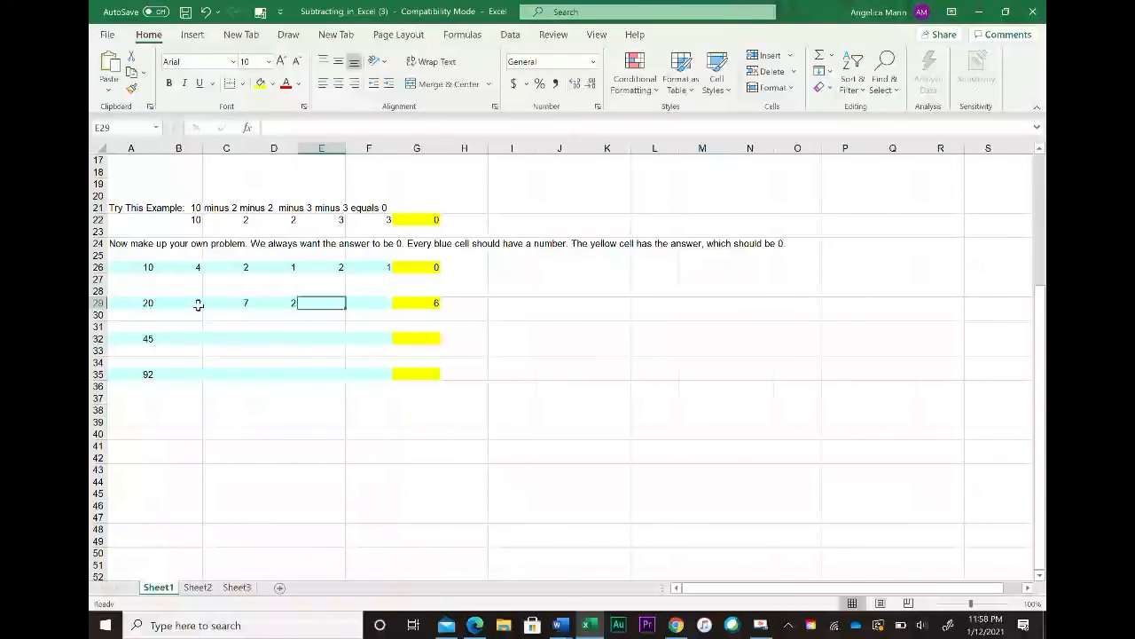
text(5)
key(Tab)
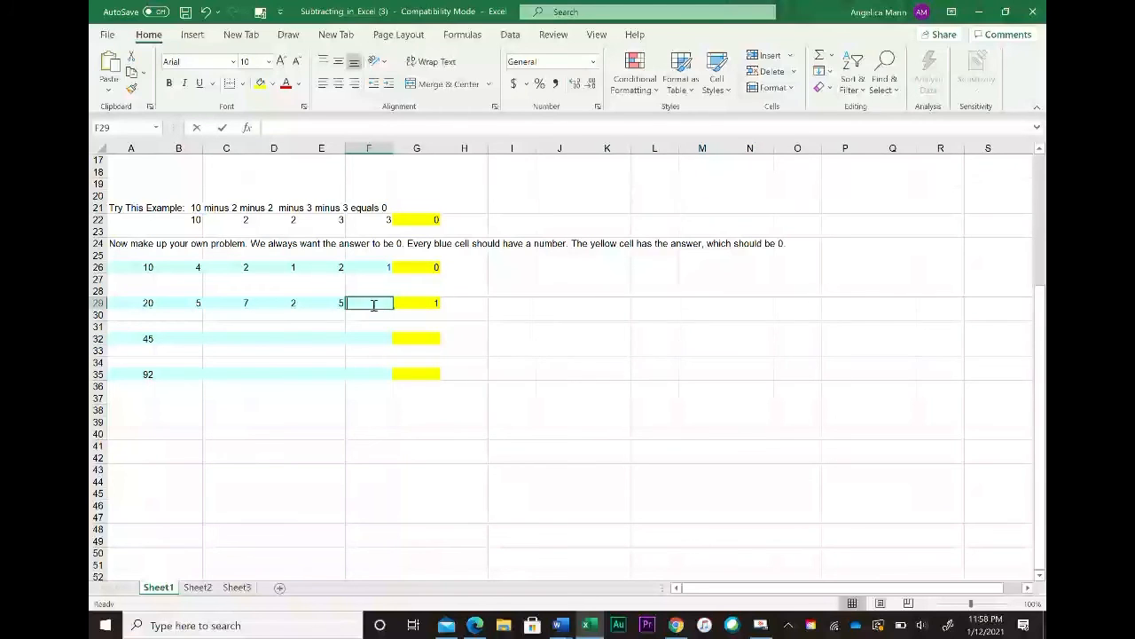
text(1)
key(Return)
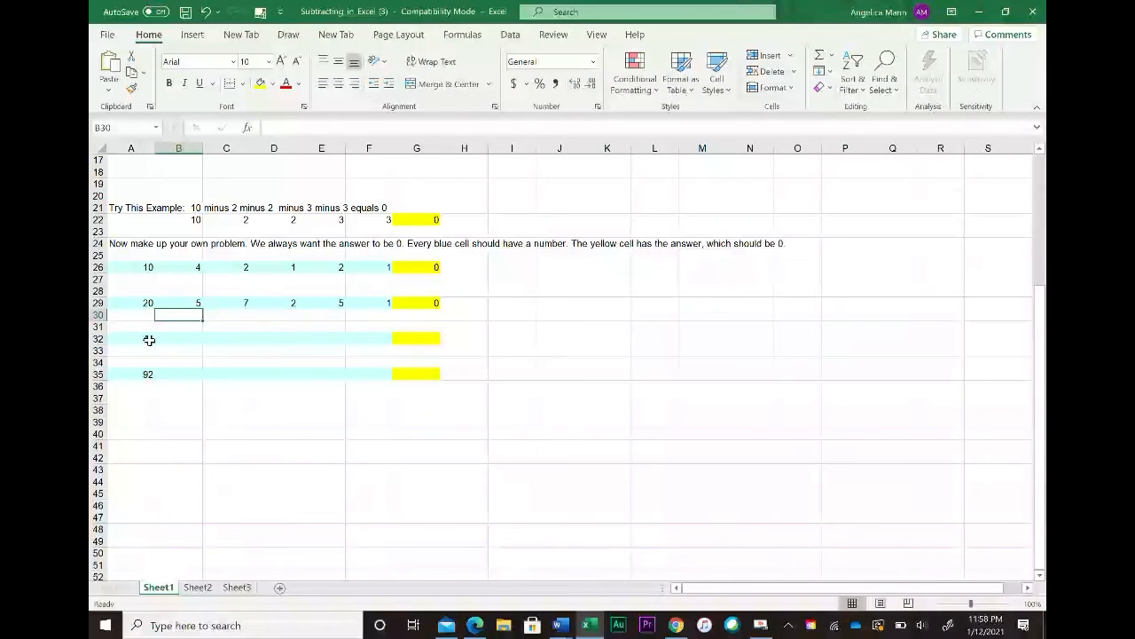
Step: Enter a subtraction formula in the yellow answer cell G32 for the problem starting at 45
click(181, 339)
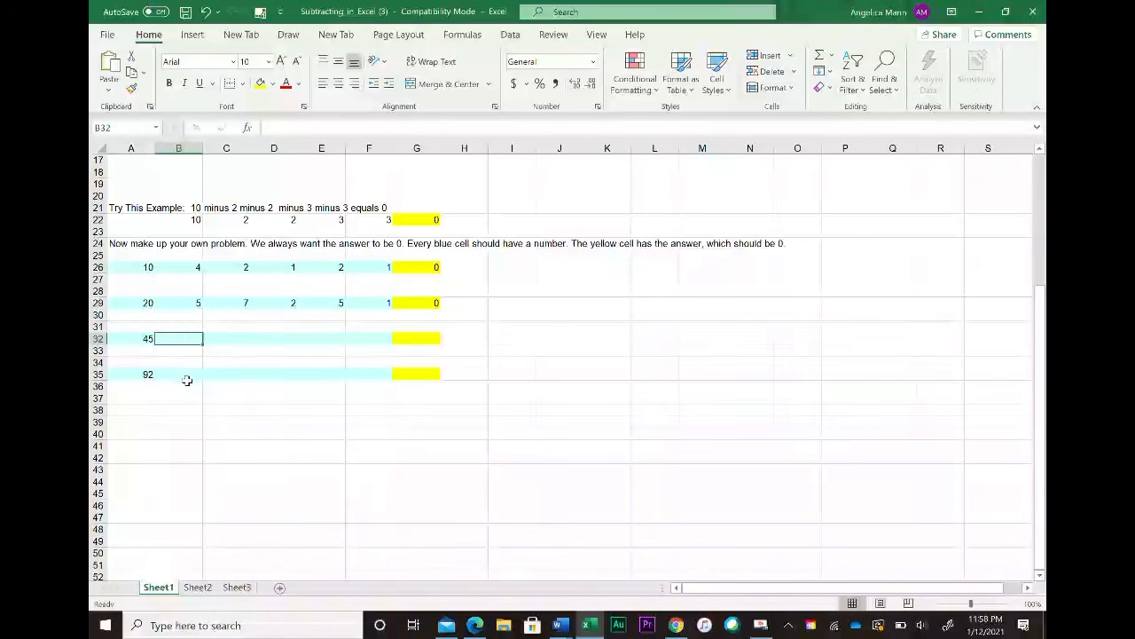
click(185, 385)
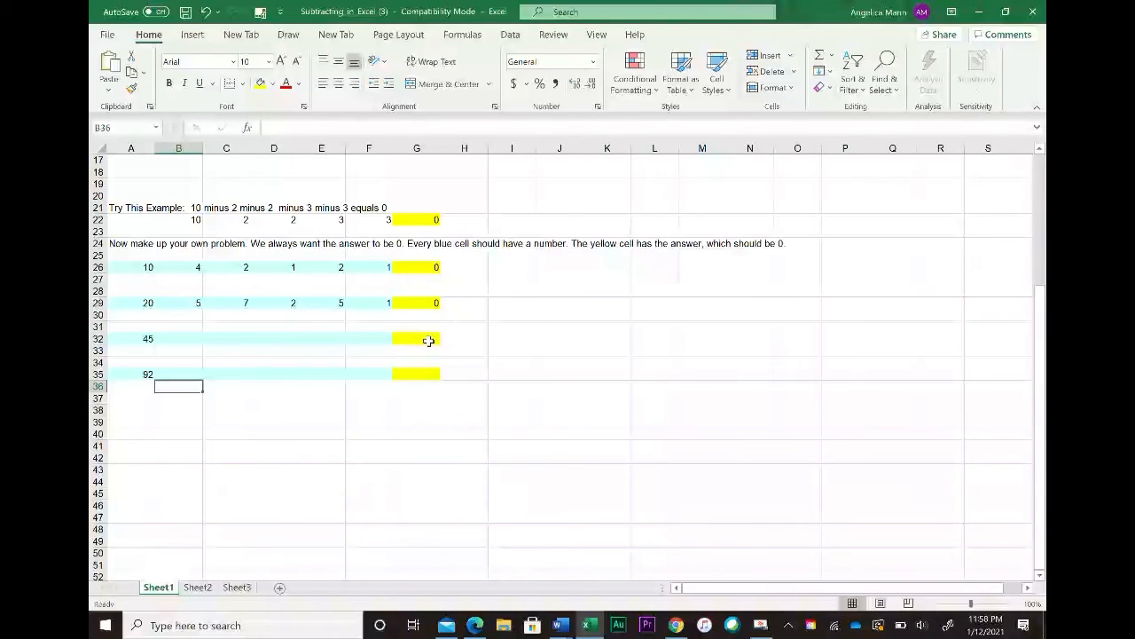
click(429, 341)
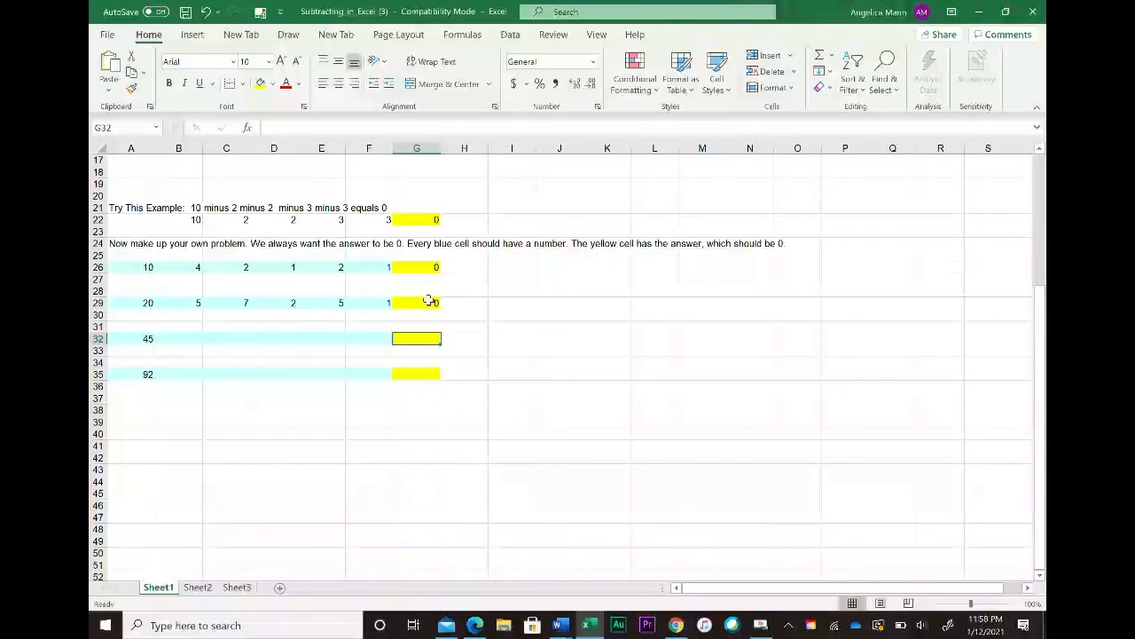